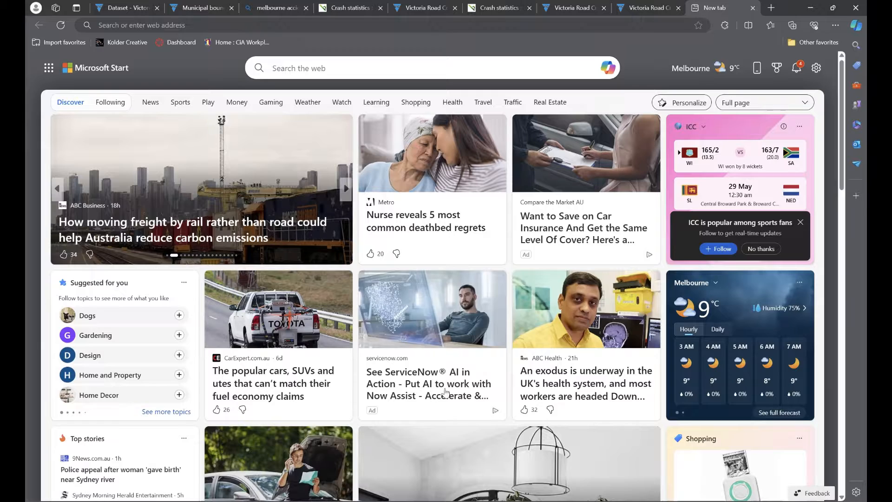
Open the Victorian Government open data portal at data.vic.gov.au and view its home page
click(134, 25)
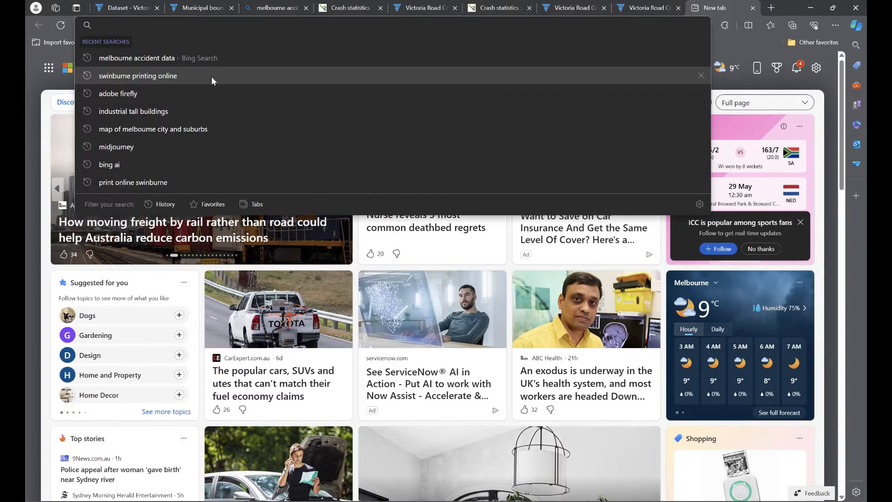
text(data)
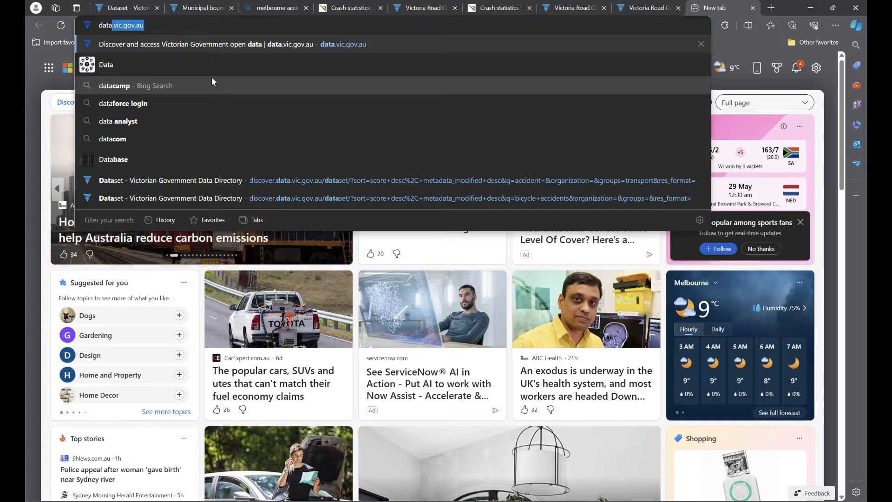
key(Return)
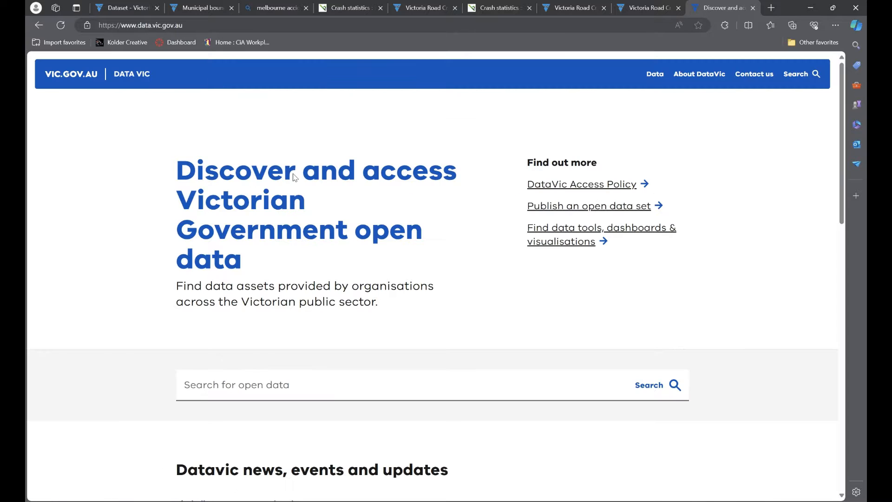
scroll(407, 265, down, 4)
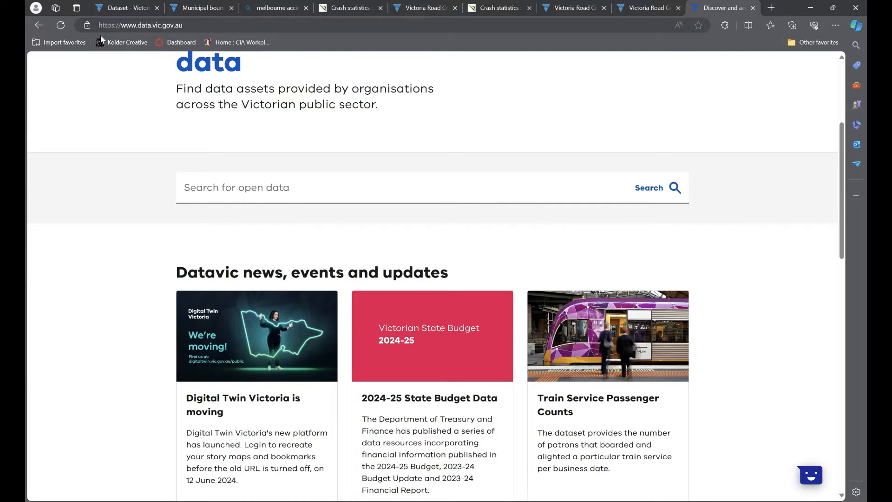
Switch to the open DataVic search for "road melbourne" and look through the listed datasets and their file formats
click(136, 9)
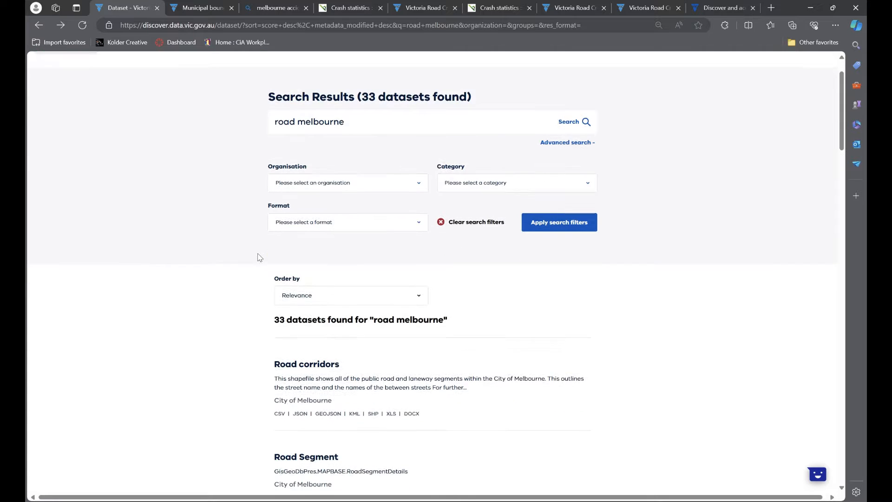
scroll(258, 255, down, 1)
scroll(372, 314, up, 1)
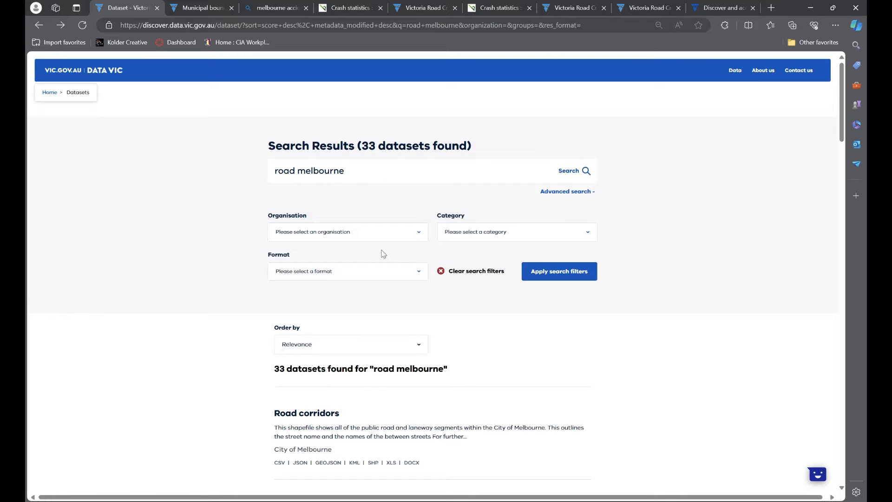
scroll(384, 253, down, 3)
scroll(384, 253, up, 2)
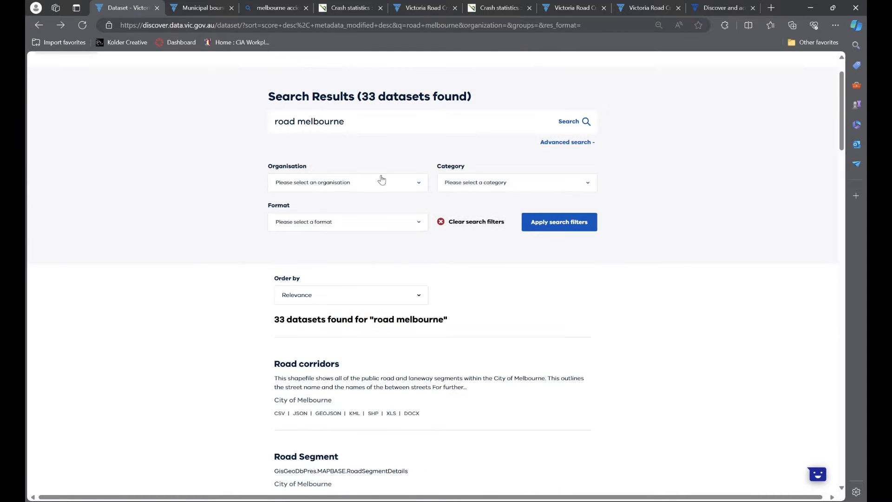
scroll(383, 188, down, 3)
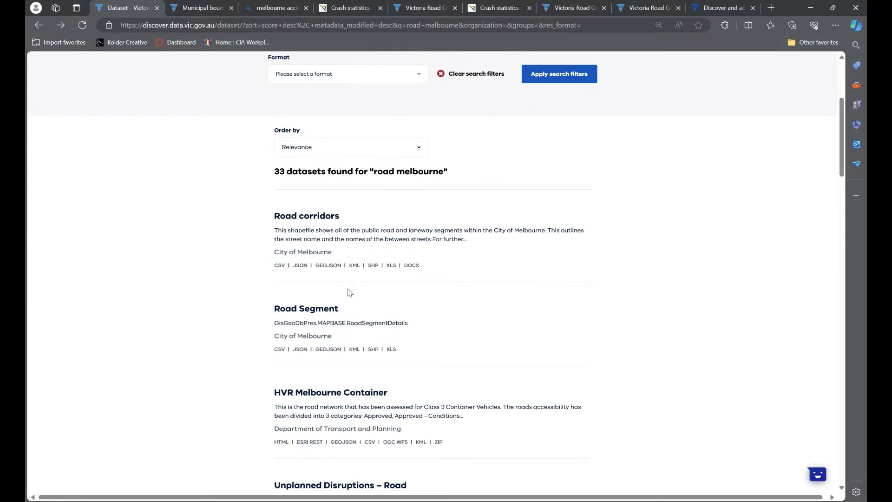
scroll(388, 349, down, 4)
scroll(381, 335, down, 15)
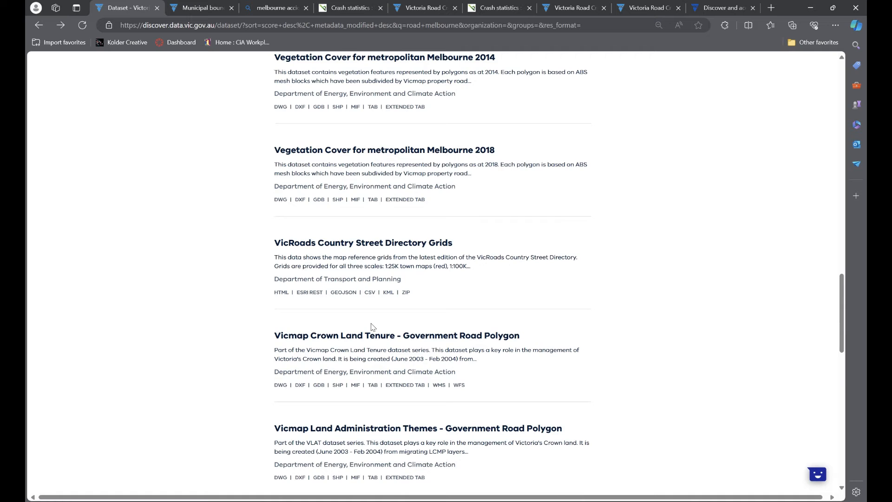
scroll(371, 327, down, 3)
scroll(371, 327, up, 20)
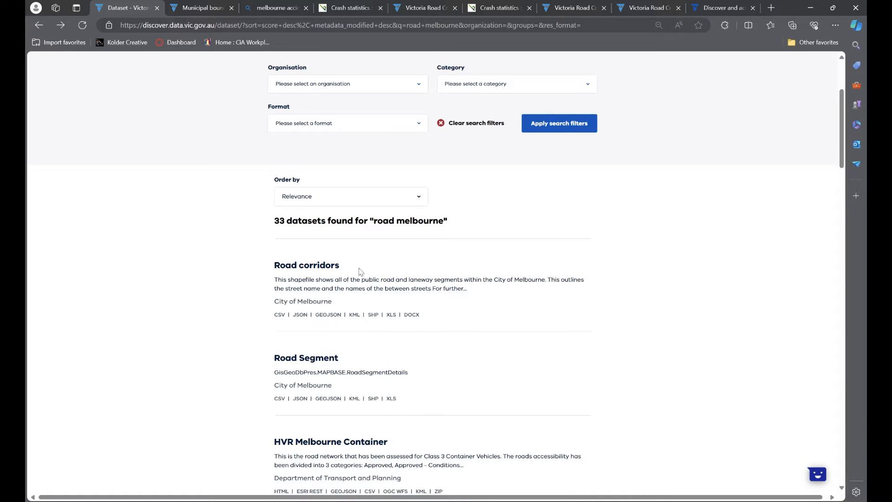
scroll(348, 325, down, 2)
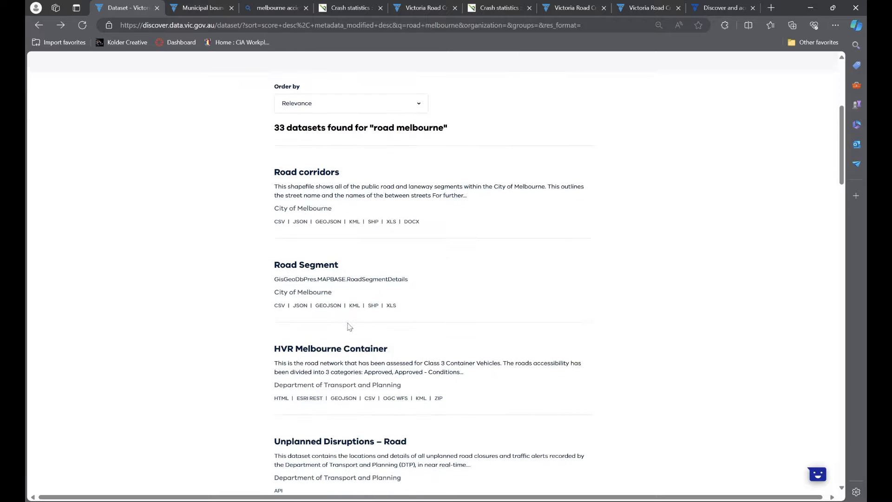
scroll(349, 327, up, 2)
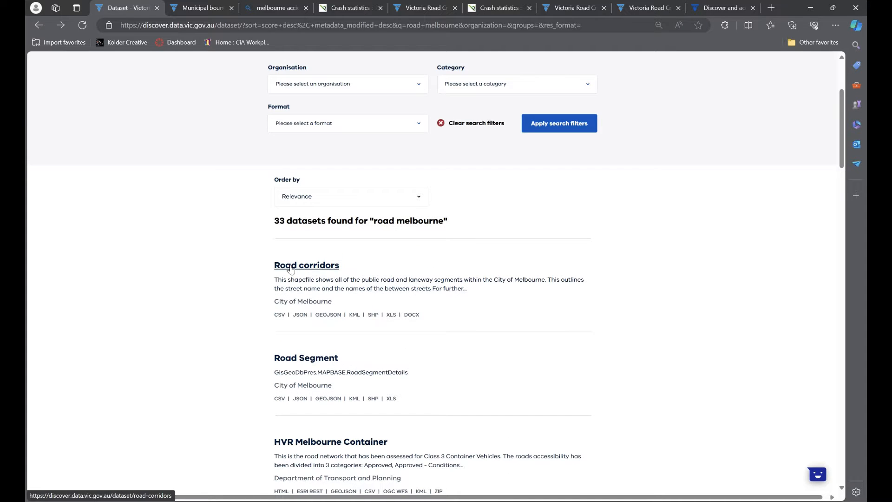
Open the Road corridors dataset and examine its map preview at closer and wider scales
click(291, 266)
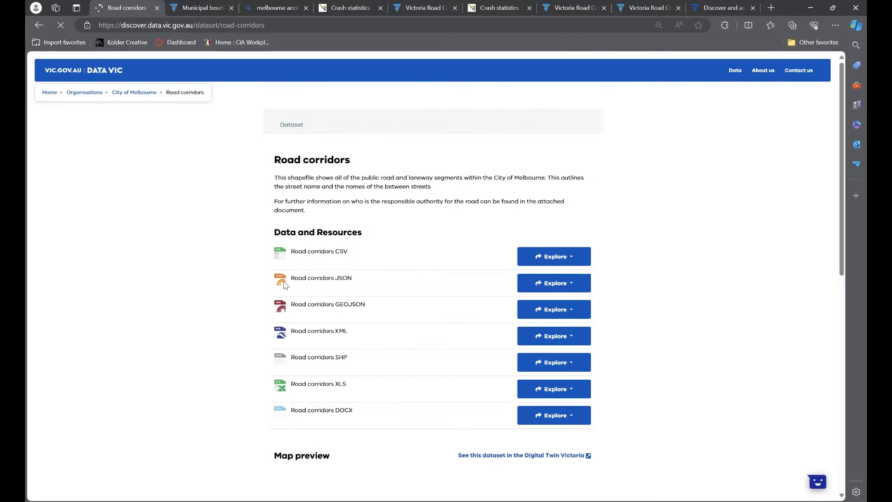
scroll(378, 222, down, 2)
scroll(384, 226, down, 2)
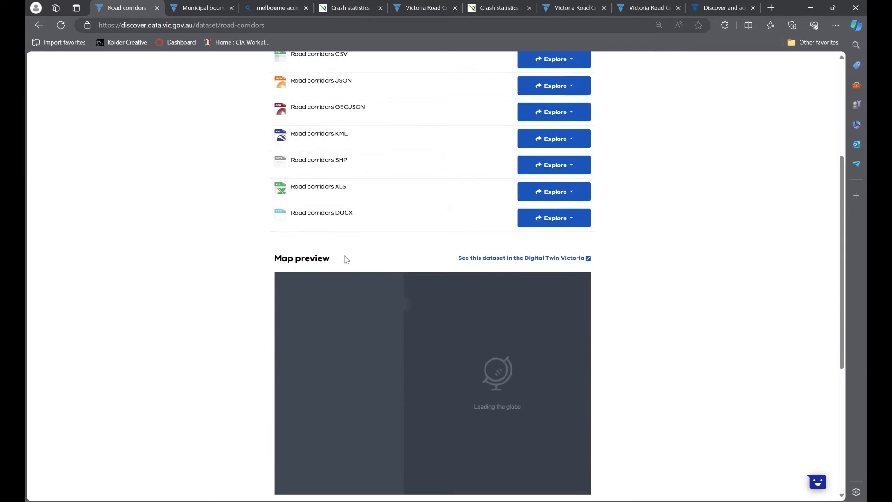
scroll(600, 286, down, 1)
scroll(606, 288, down, 1)
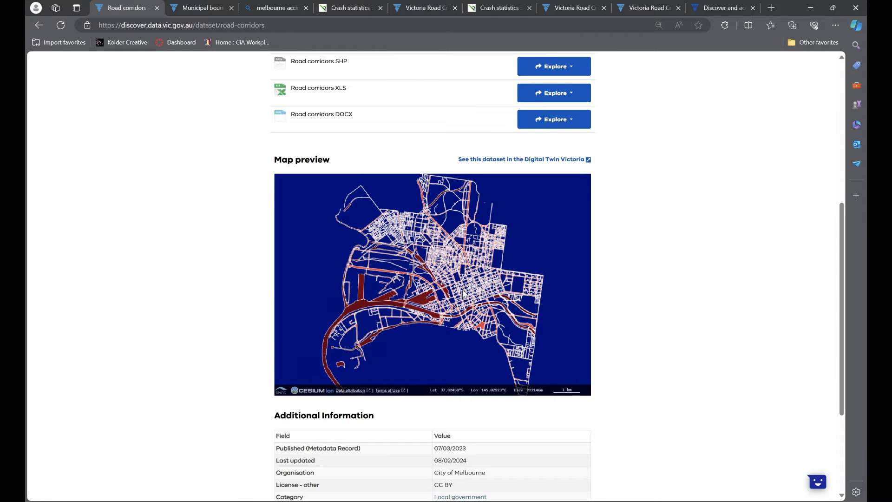
scroll(490, 302, up, 5)
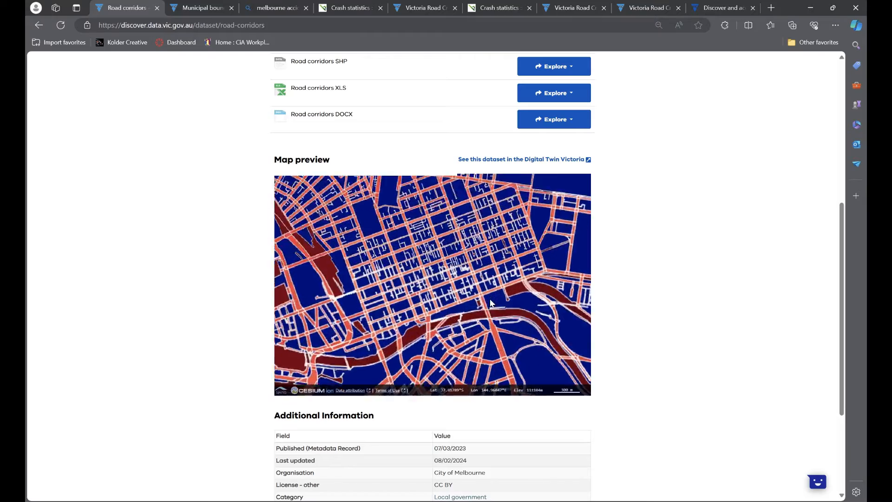
scroll(457, 309, down, 5)
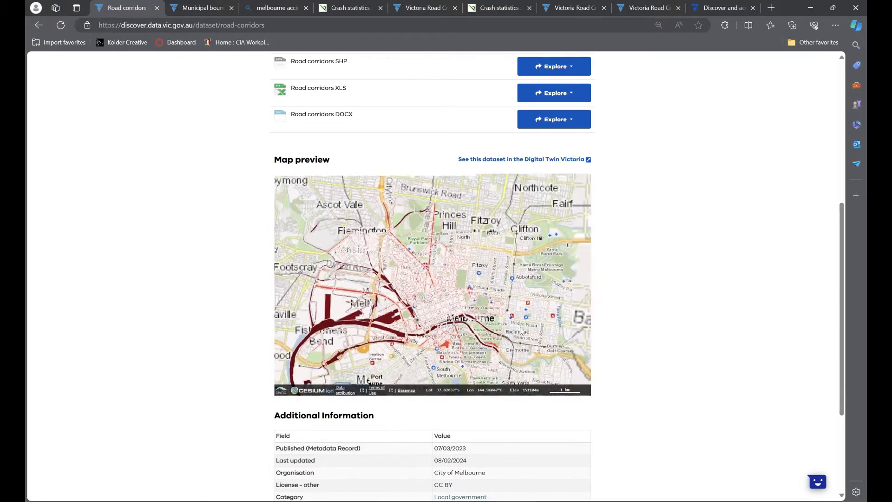
Check the access options offered for the Road corridors SHP resource, and close them without choosing one
scroll(633, 347, up, 4)
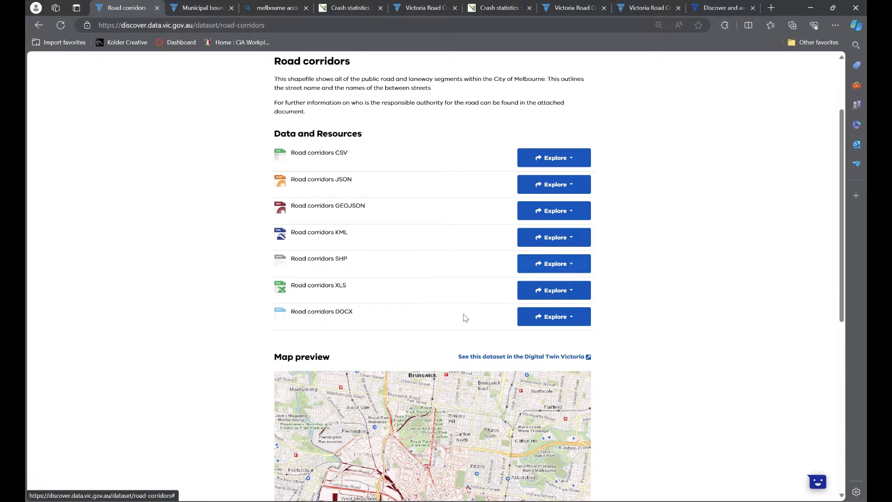
click(564, 267)
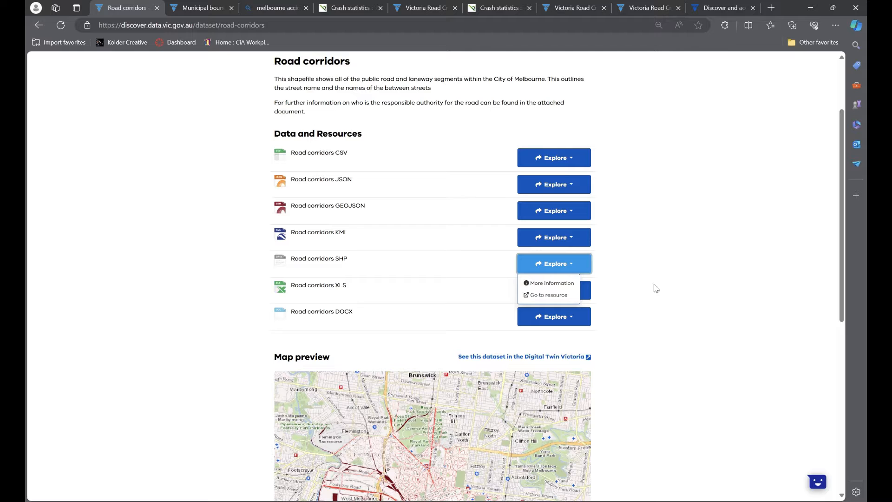
click(662, 324)
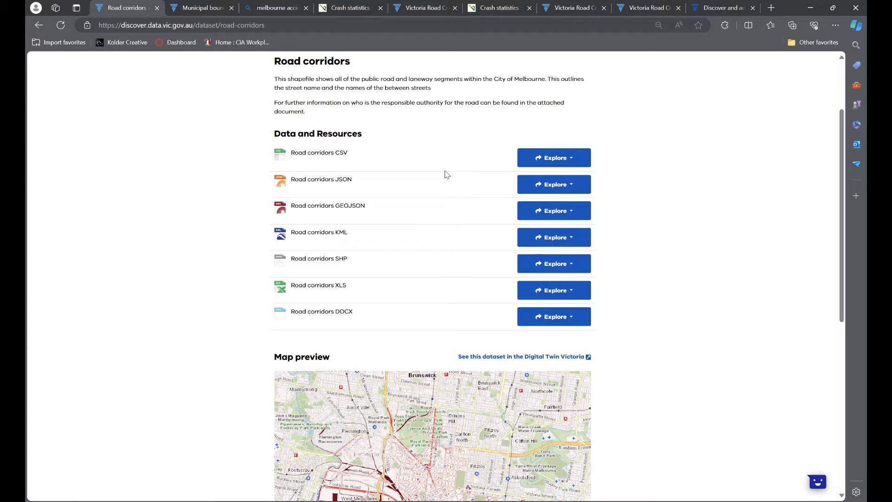
Switch to the open Municipal boundary dataset page and review its description, available file formats and map preview
click(210, 7)
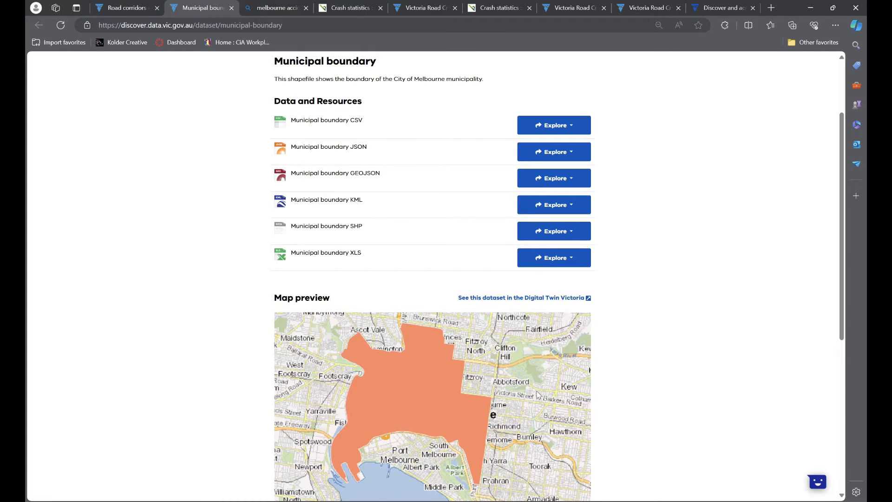
scroll(536, 388, down, 3)
scroll(576, 401, up, 3)
scroll(584, 409, up, 2)
scroll(586, 408, down, 3)
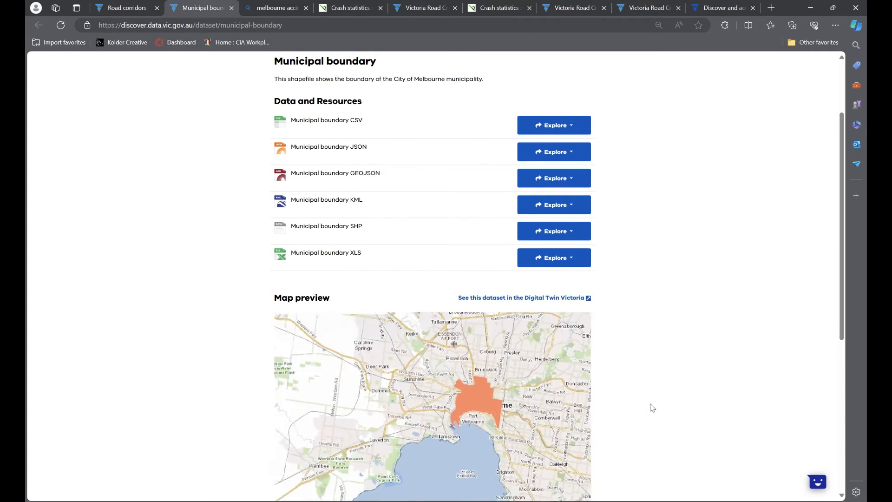
scroll(651, 409, up, 1)
scroll(652, 409, up, 2)
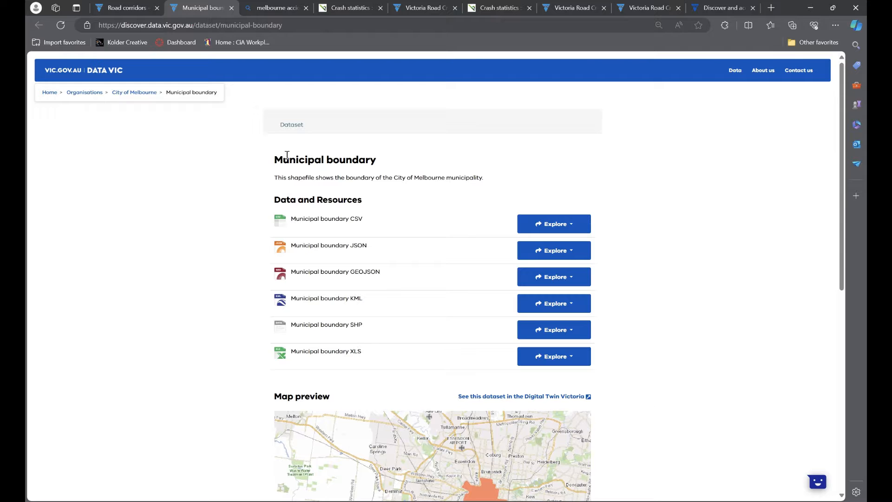
scroll(491, 237, down, 1)
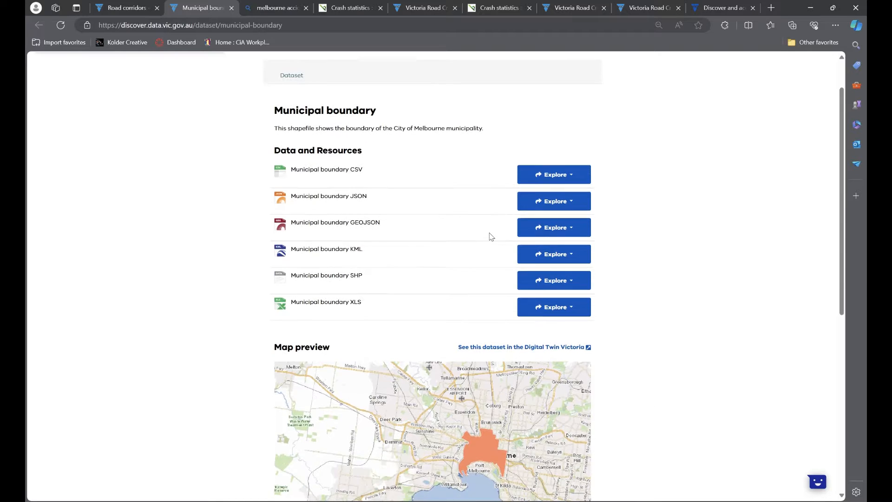
scroll(491, 236, down, 2)
scroll(541, 253, up, 3)
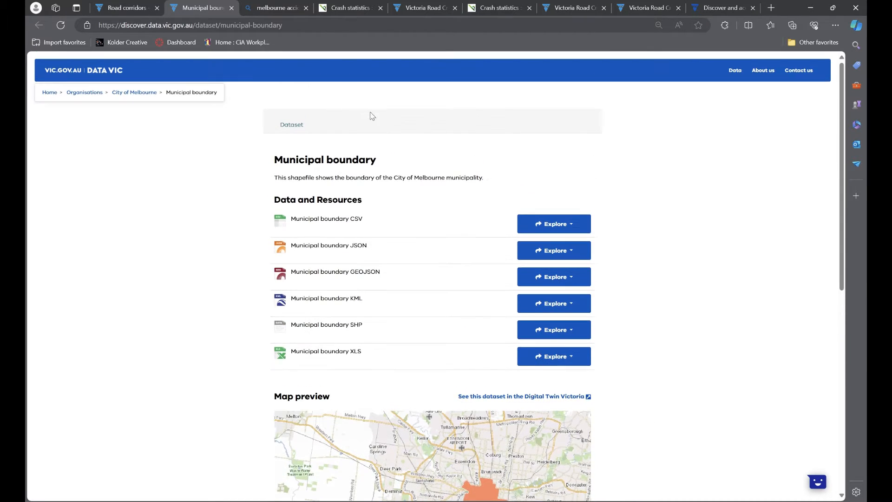
Examine the City of Melbourne boundary in the Municipal boundary map preview, closely and against the surrounding suburbs
scroll(331, 195, down, 2)
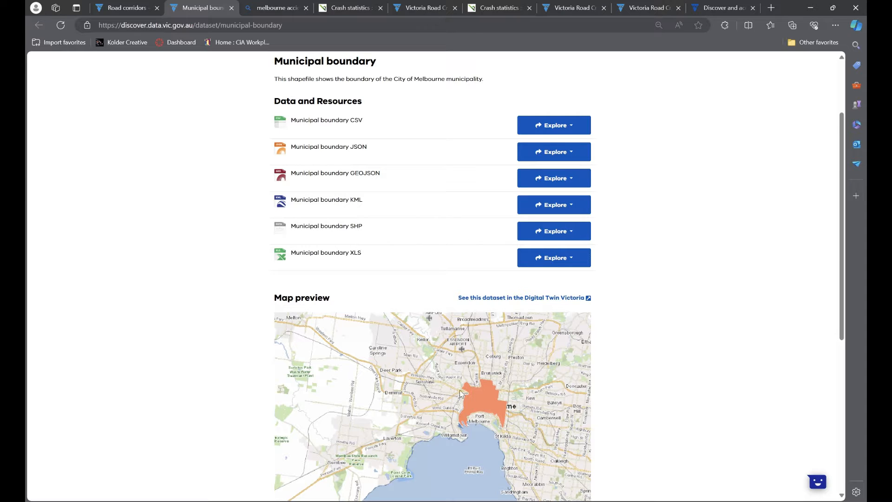
scroll(525, 439, up, 3)
drag(376, 409, 401, 476)
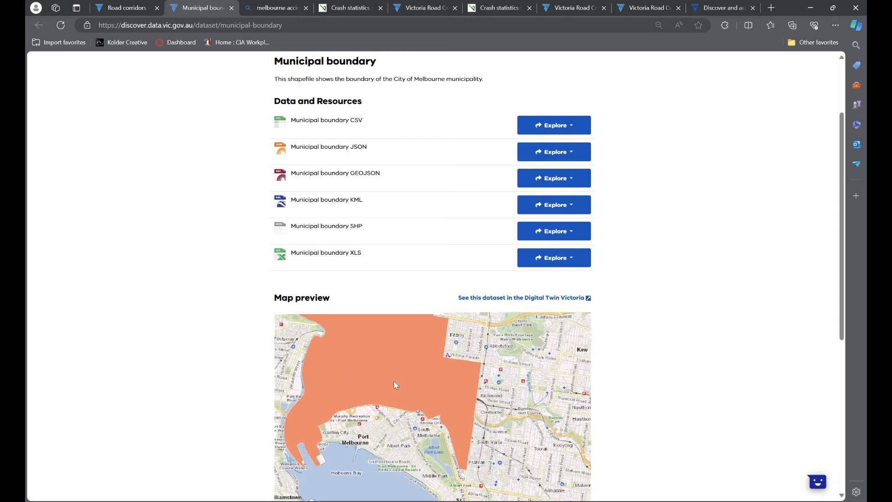
drag(397, 364, 405, 401)
scroll(350, 379, down, 1)
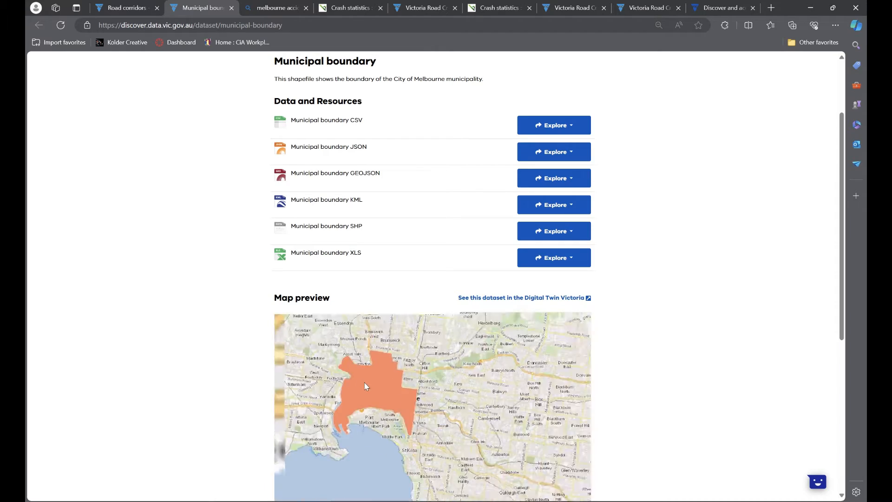
scroll(370, 381, up, 2)
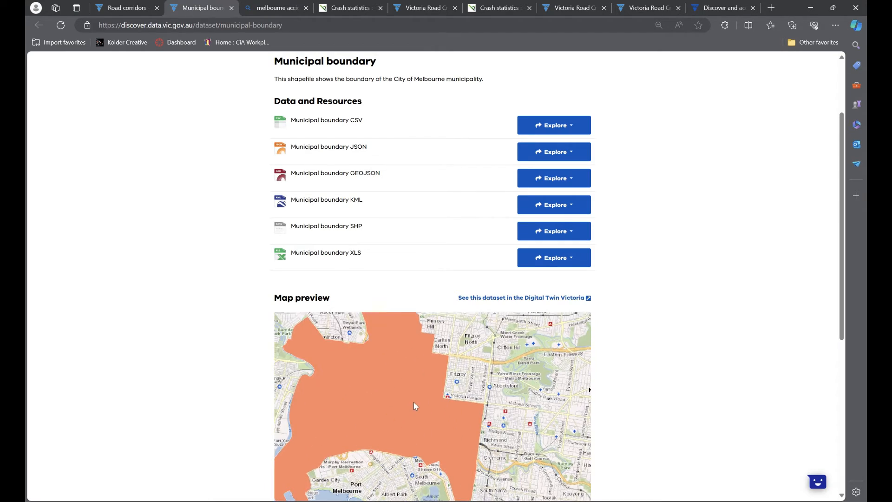
scroll(413, 402, down, 2)
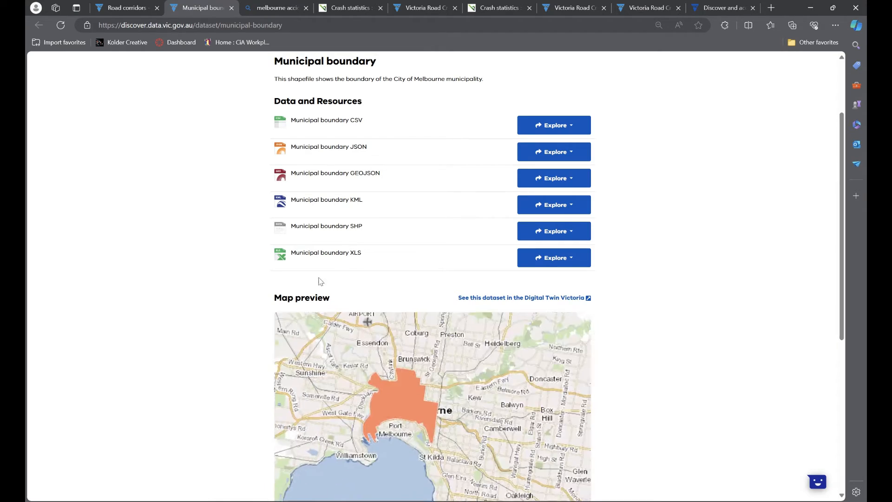
From the "melbourne accident data" search results, open VicRoads' Crash statistics page and follow its detailed road crash information data to the dataset's resources
click(275, 9)
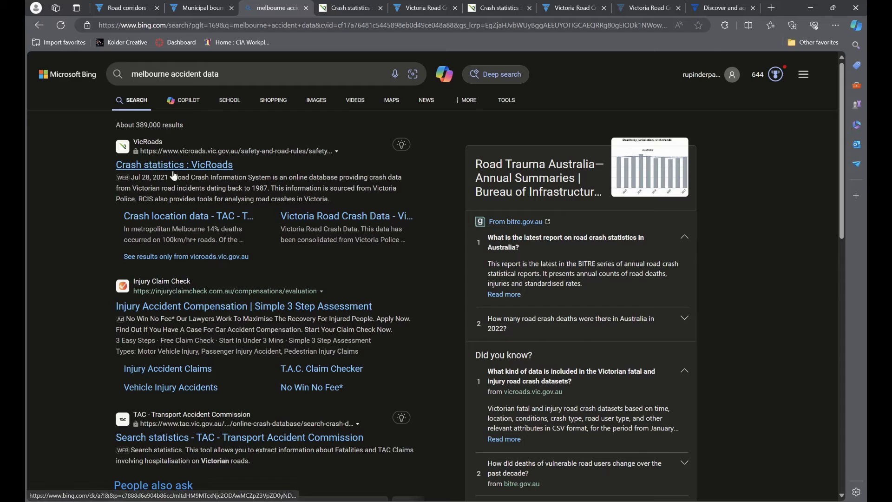
click(210, 167)
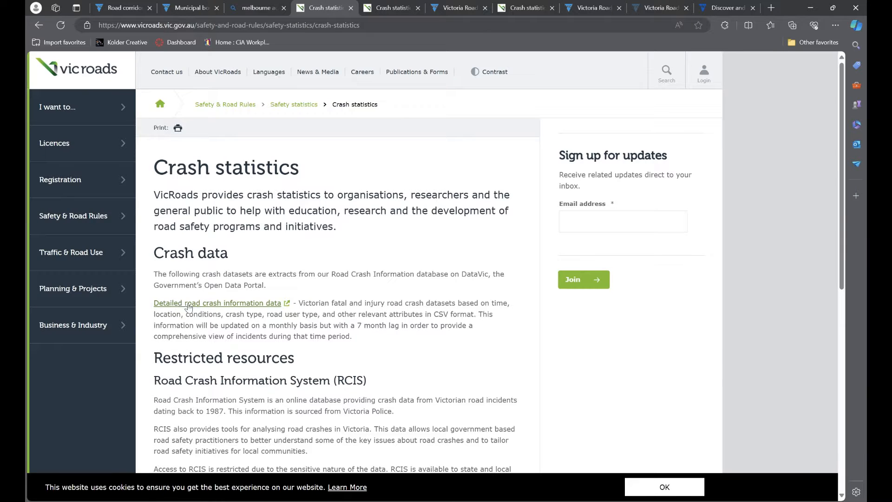
click(199, 305)
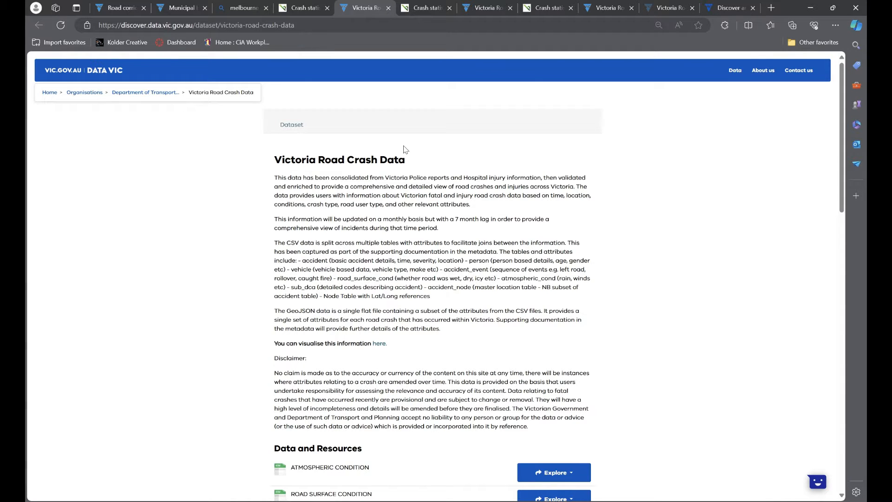
scroll(404, 149, down, 1)
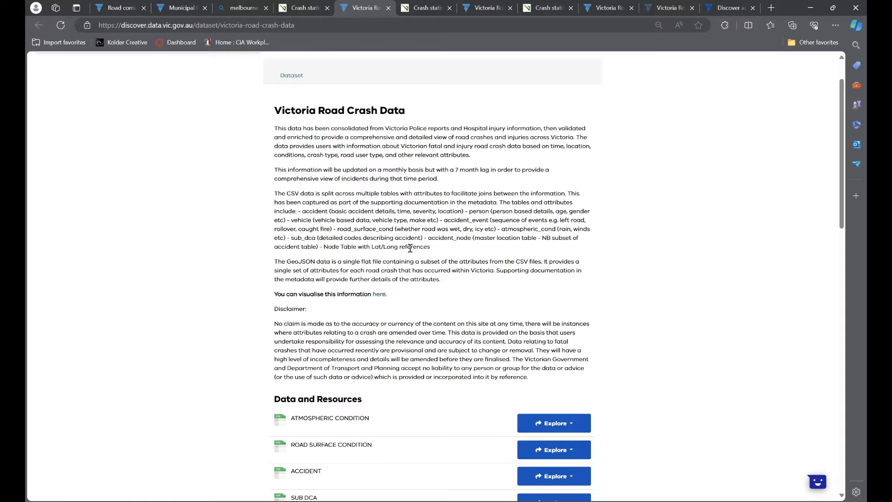
scroll(410, 248, down, 2)
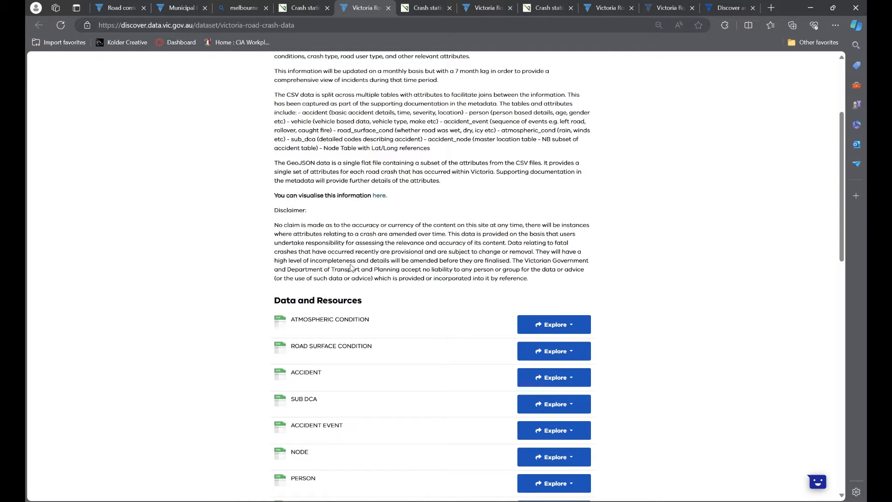
Review the crash dataset's resource list and VEHICLE data preview, and check the access options for VICTORIAN ROAD CRASH DATA
scroll(492, 199, down, 2)
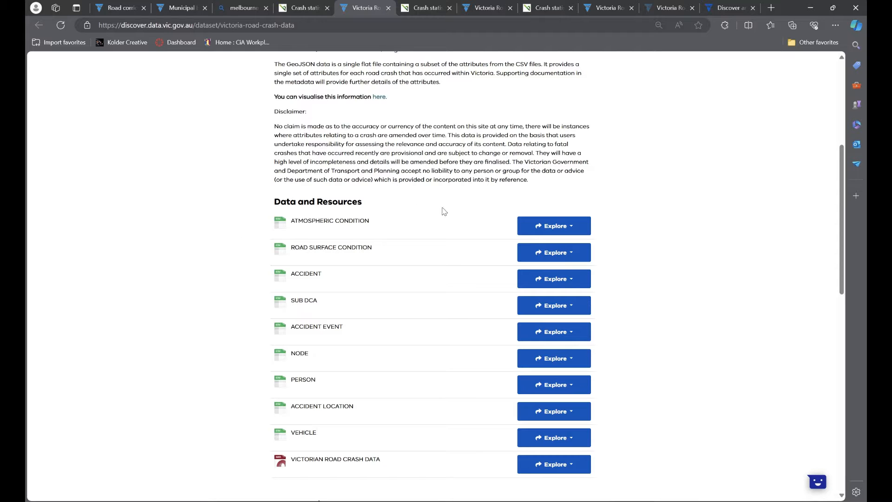
scroll(385, 241, down, 2)
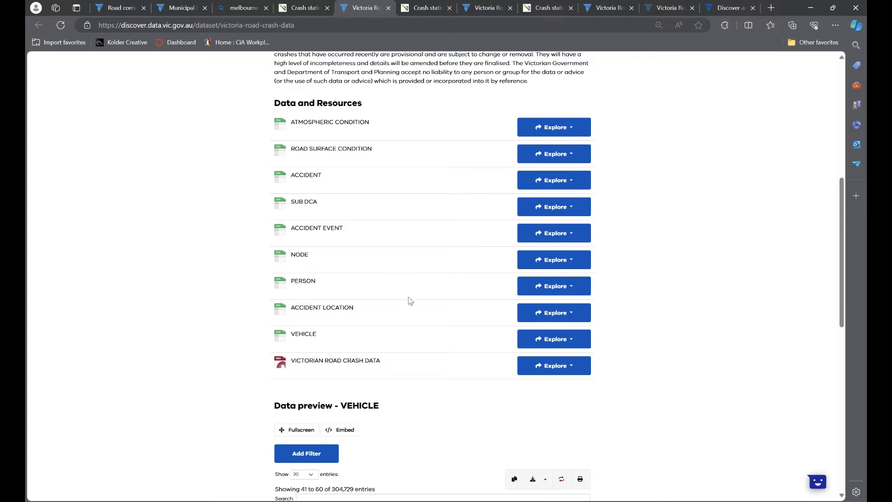
scroll(399, 257, down, 1)
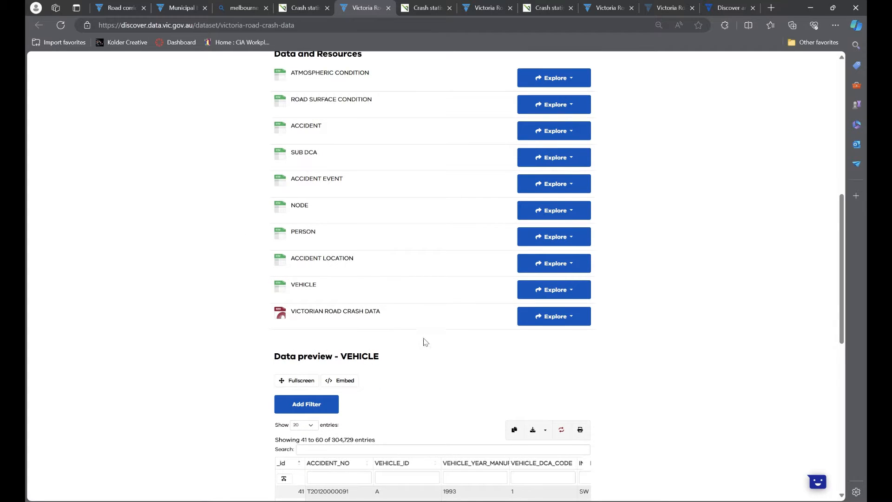
scroll(396, 333, down, 1)
scroll(421, 321, down, 3)
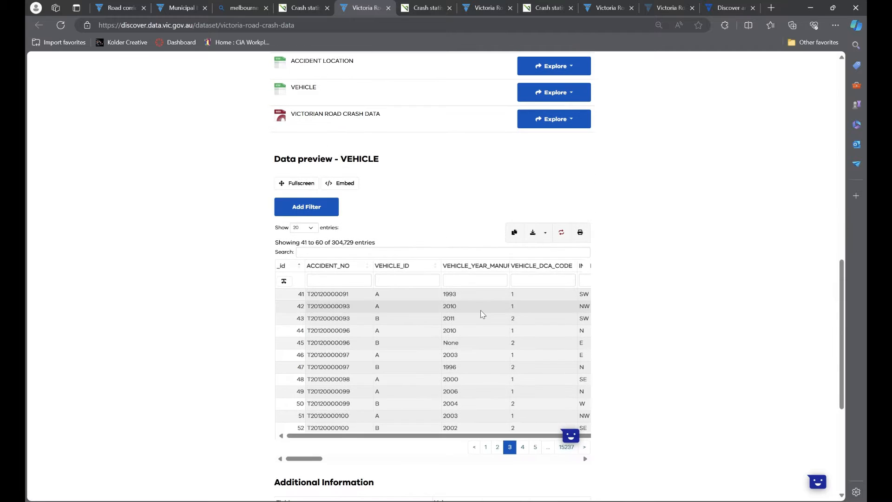
scroll(424, 311, up, 1)
scroll(477, 308, down, 2)
scroll(476, 305, up, 6)
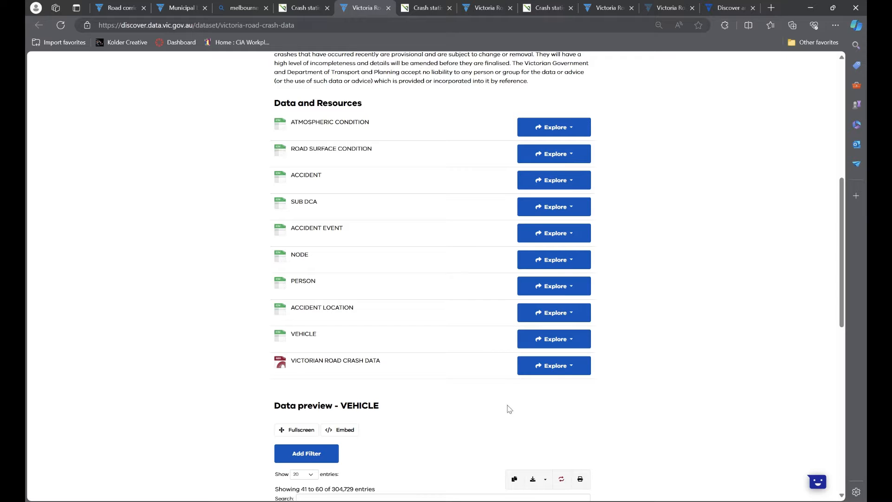
click(552, 365)
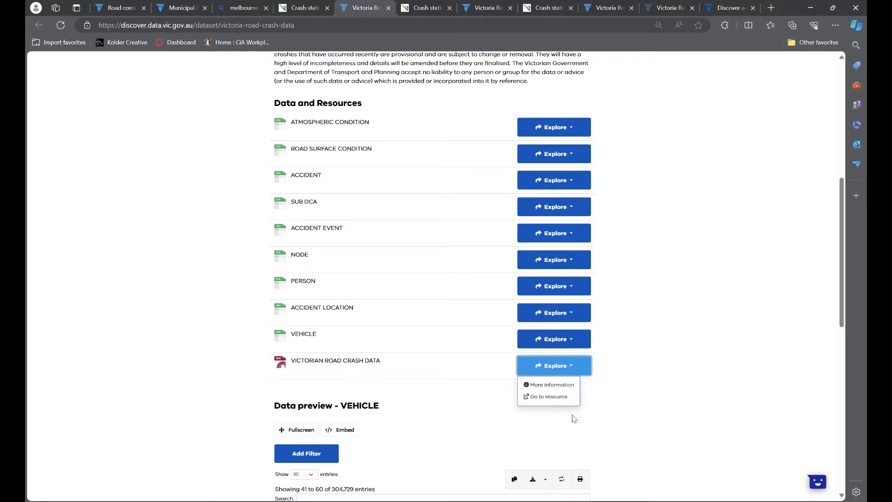
click(548, 403)
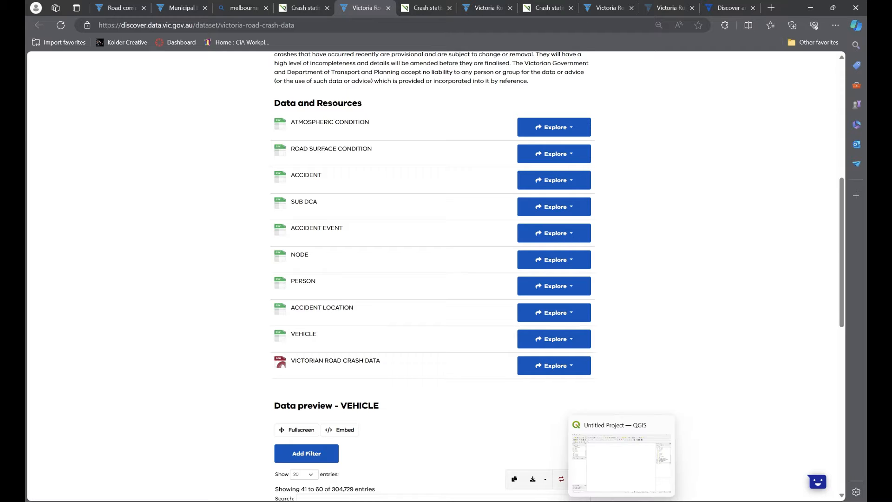
Switch to the untitled QGIS project and open the custom CRS selection for copying map coordinates
click(621, 500)
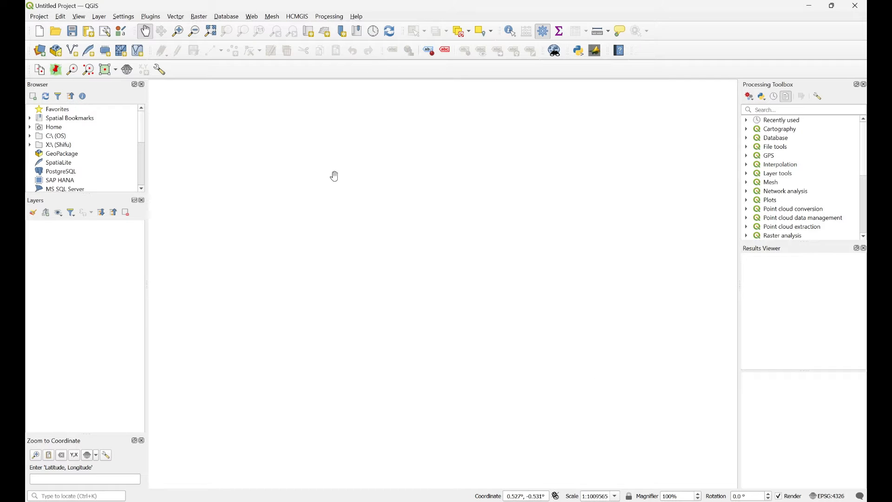
right_click(316, 160)
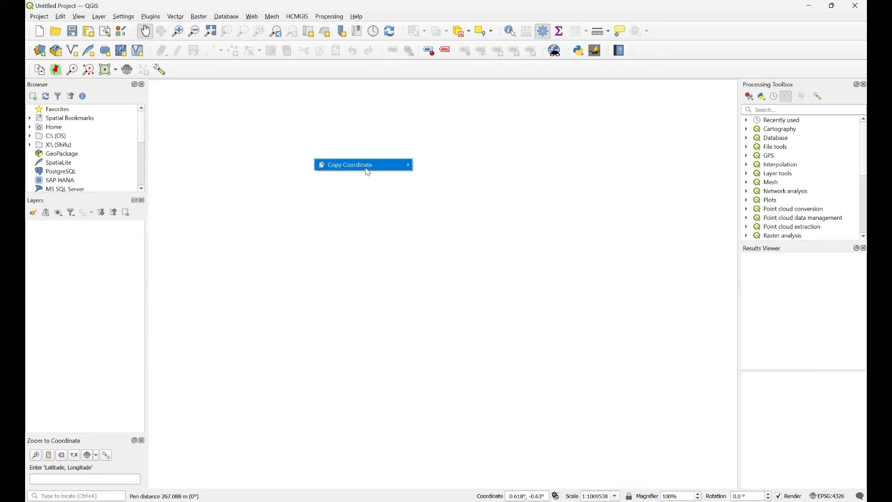
mouse_move(371, 167)
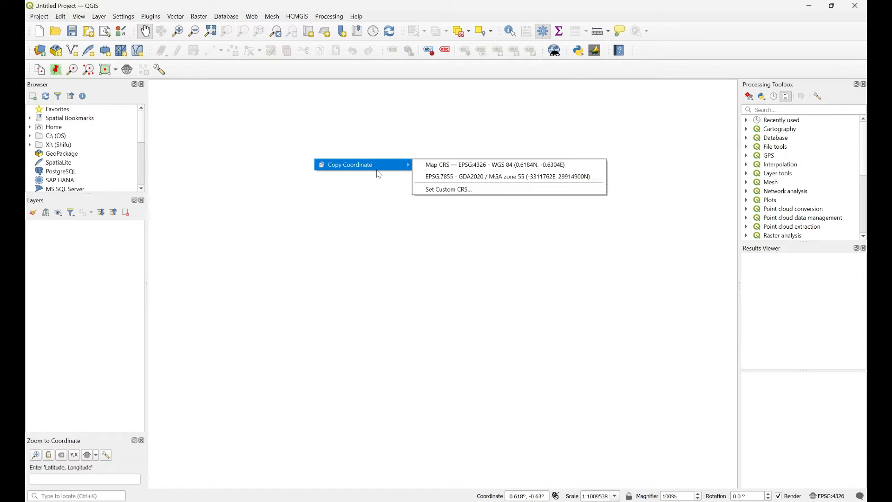
right_click(400, 135)
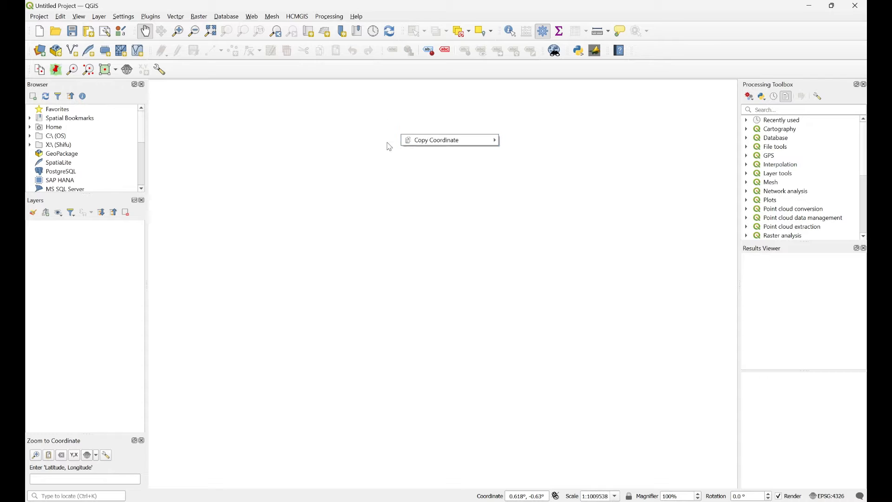
mouse_move(451, 138)
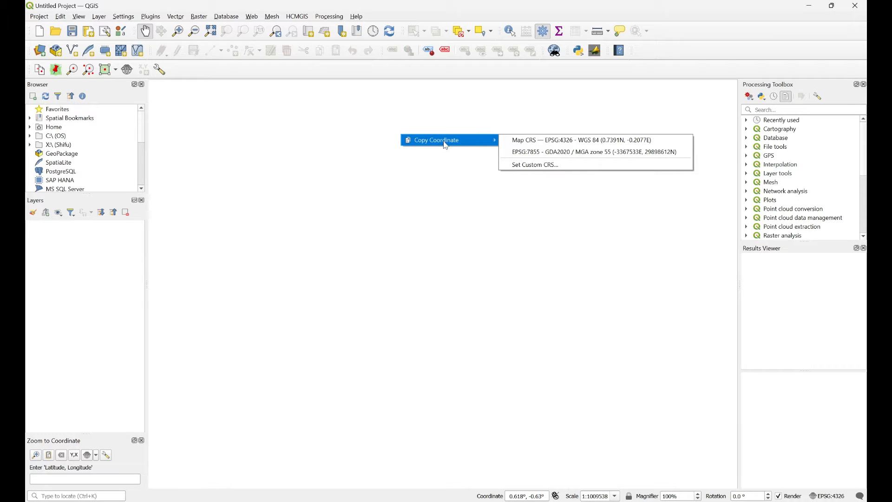
click(543, 169)
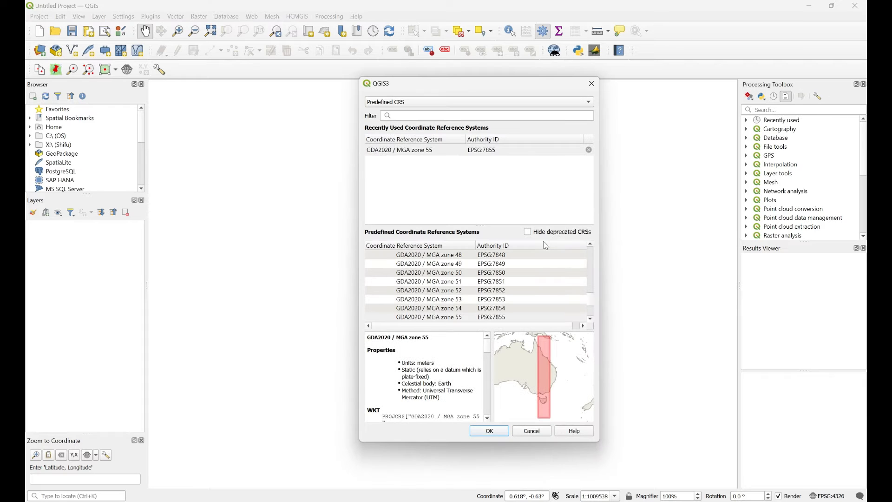
Look at the GDA2020 / MGA zone 51 and zone 52 extents, and try to choose the recently used zone 55 as custom CRS
drag(459, 91, 439, 104)
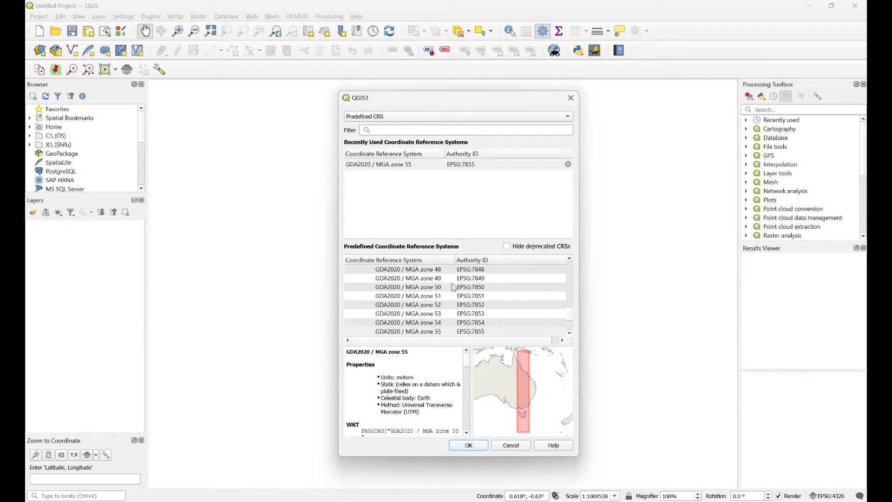
click(437, 298)
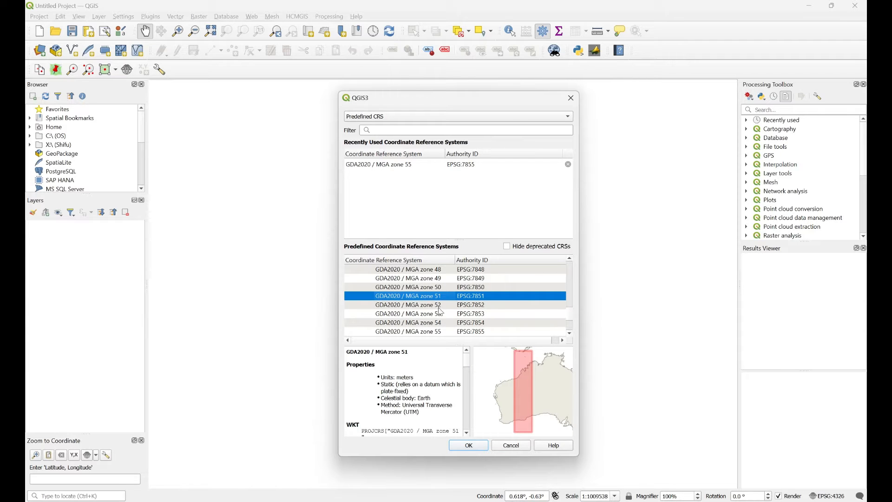
click(438, 307)
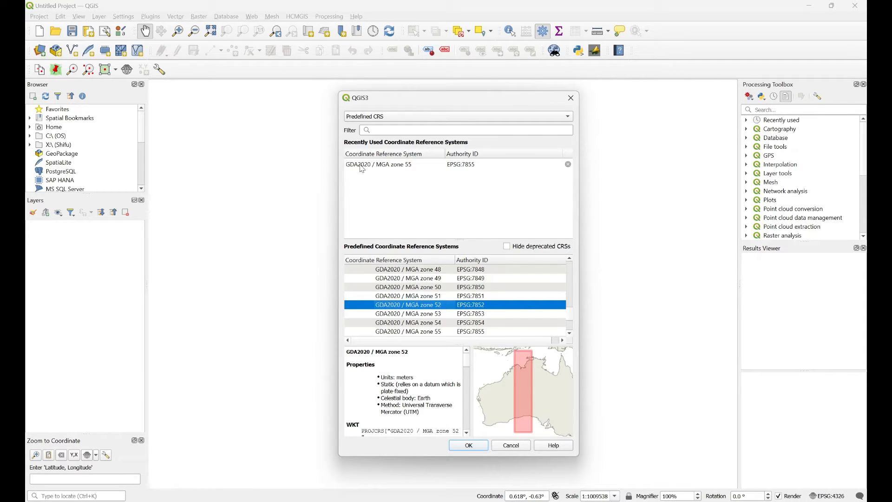
click(392, 168)
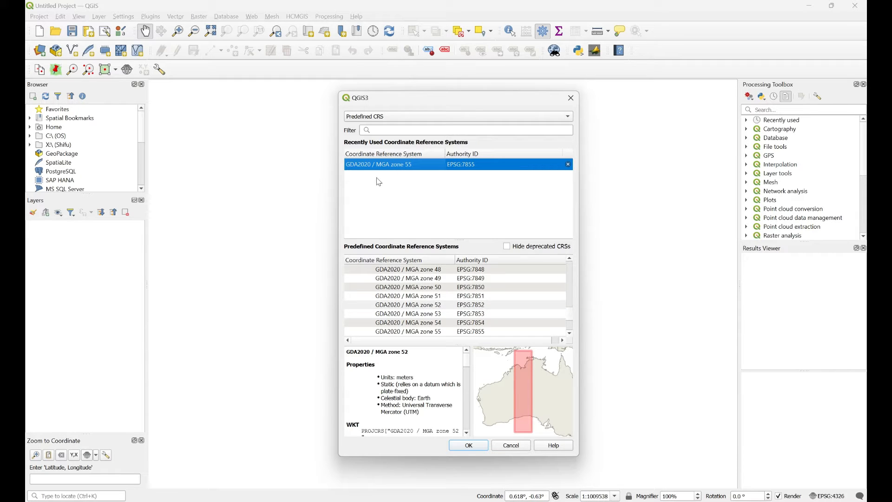
double_click(375, 165)
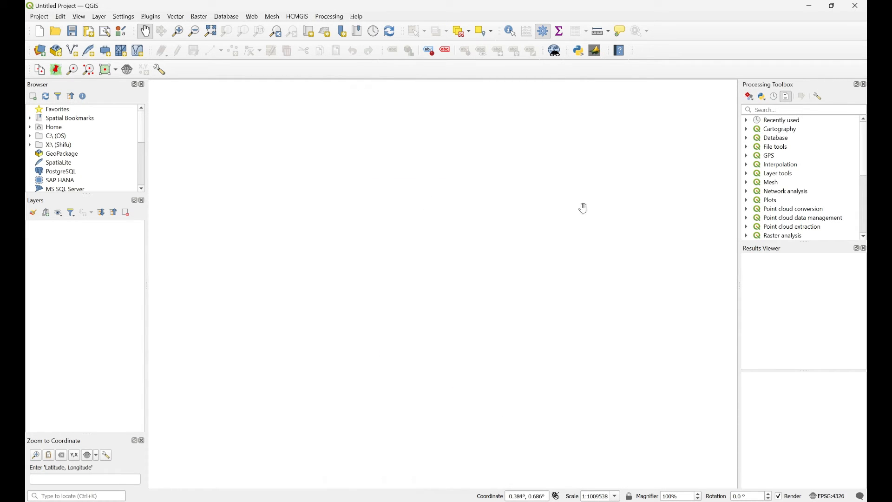
Set the custom CRS for copying coordinates to GDA2020 / MGA zone 55 (EPSG:7855)
right_click(418, 200)
mouse_move(453, 208)
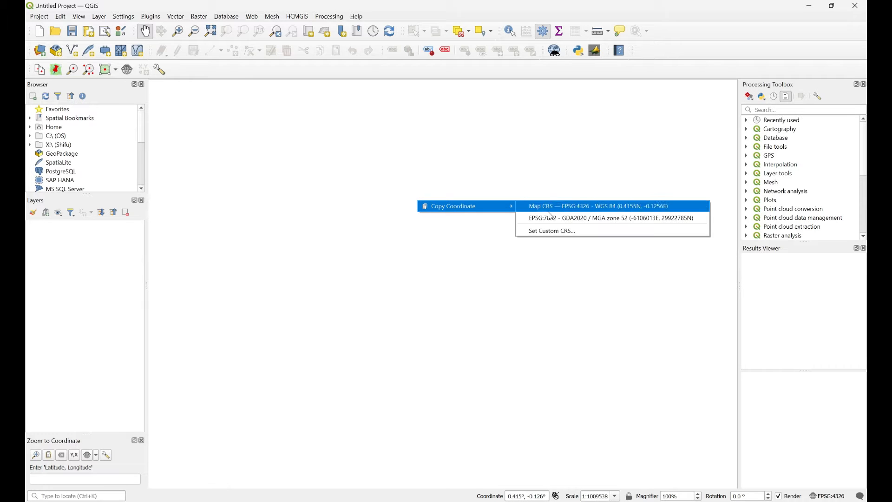
click(558, 230)
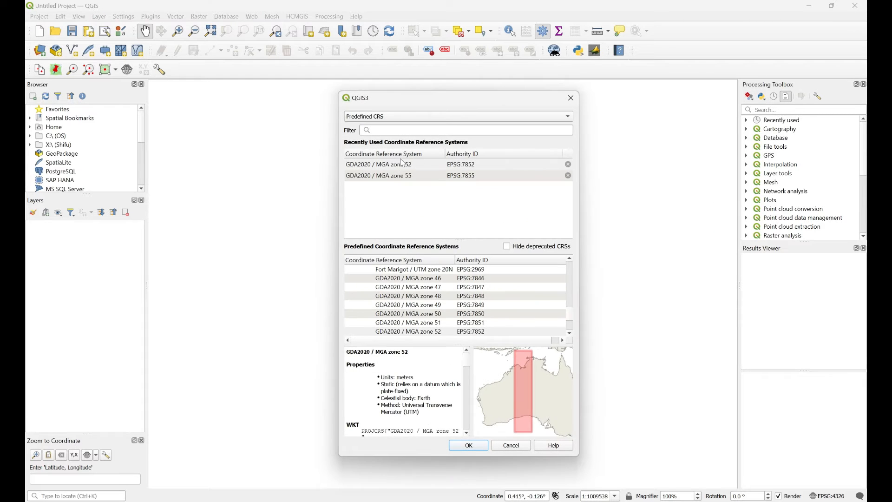
double_click(466, 181)
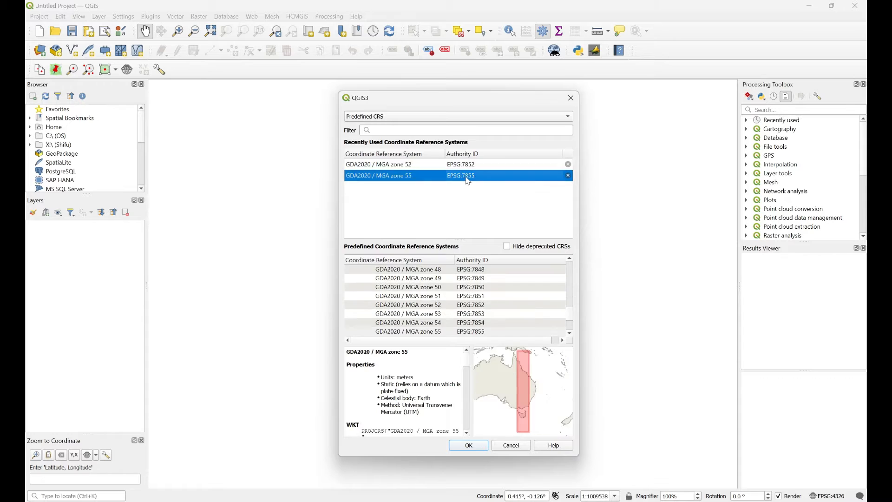
Check the custom CRS offered for copying coordinates, view the GDA2020 / MGA zone 55 extent, and accept it
right_click(567, 307)
mouse_move(604, 313)
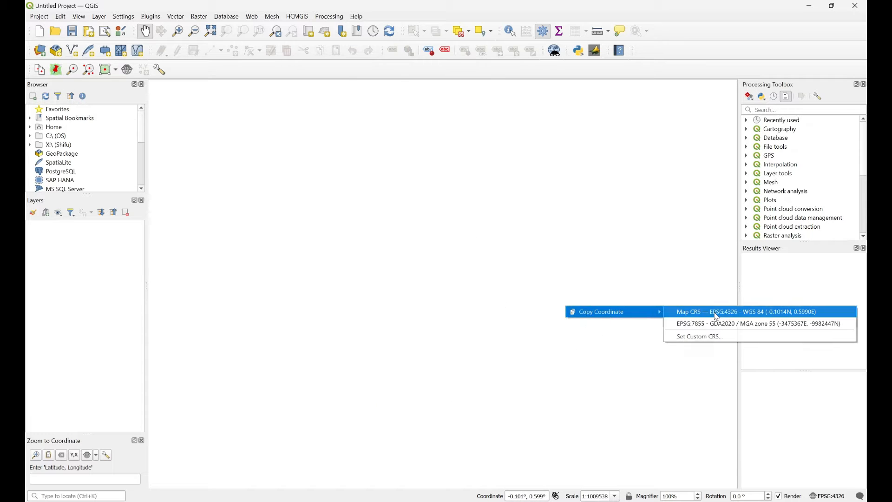
click(710, 331)
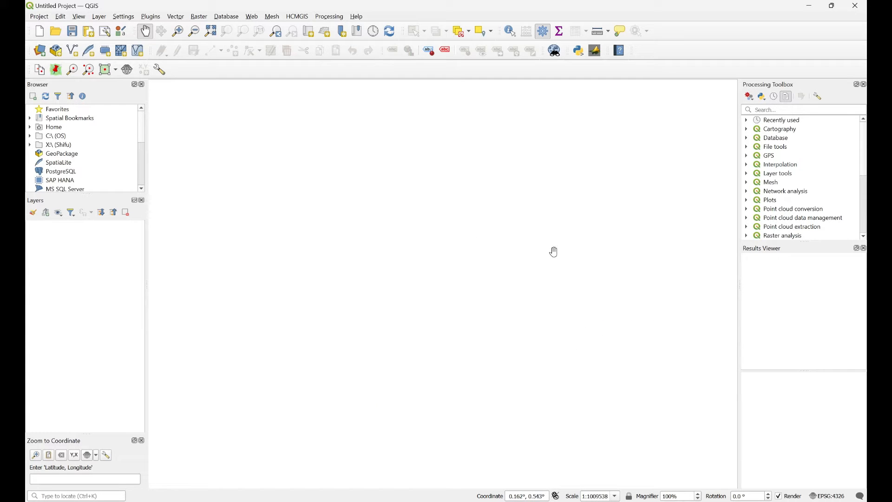
right_click(553, 251)
mouse_move(533, 268)
click(592, 284)
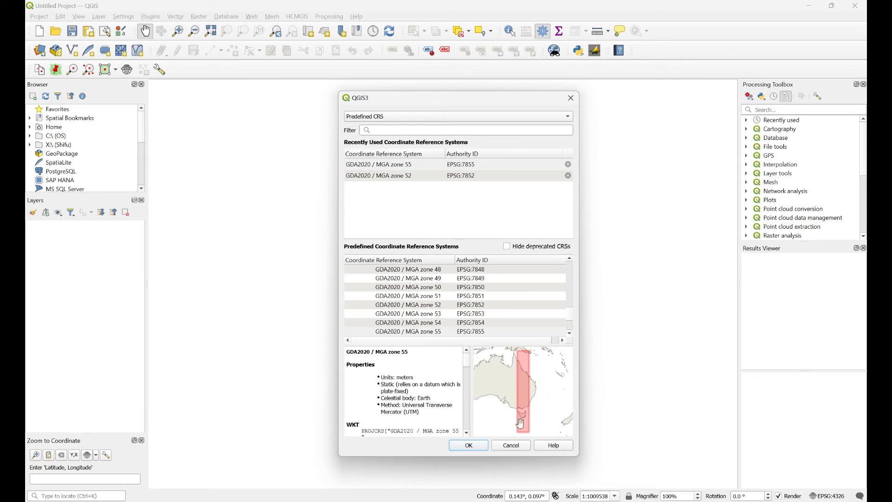
click(468, 445)
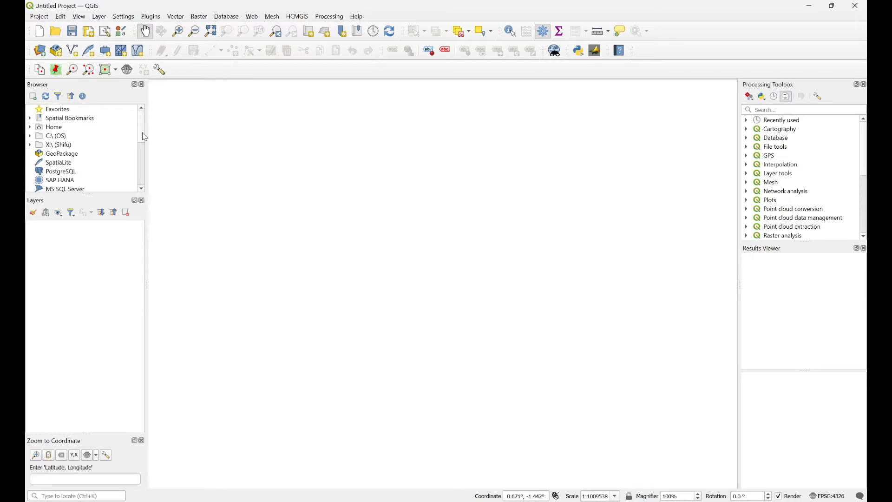
Expand X:\ > Urban Informatics > videos > New folder in the file browser, and widen it to show full file names
scroll(33, 150, down, 1)
click(30, 136)
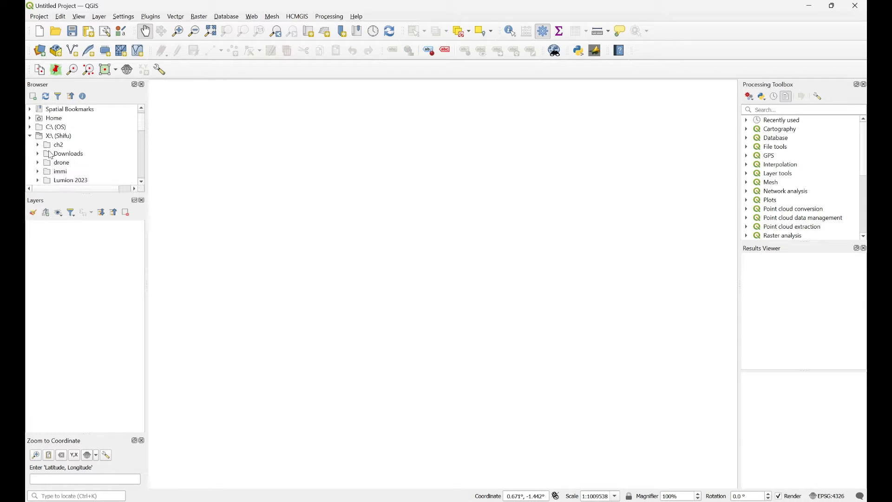
scroll(66, 157, down, 6)
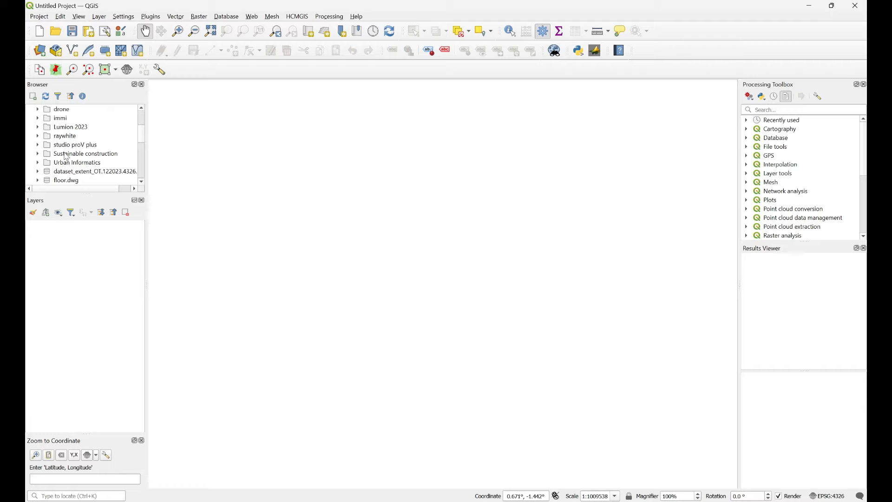
scroll(67, 157, down, 1)
click(38, 136)
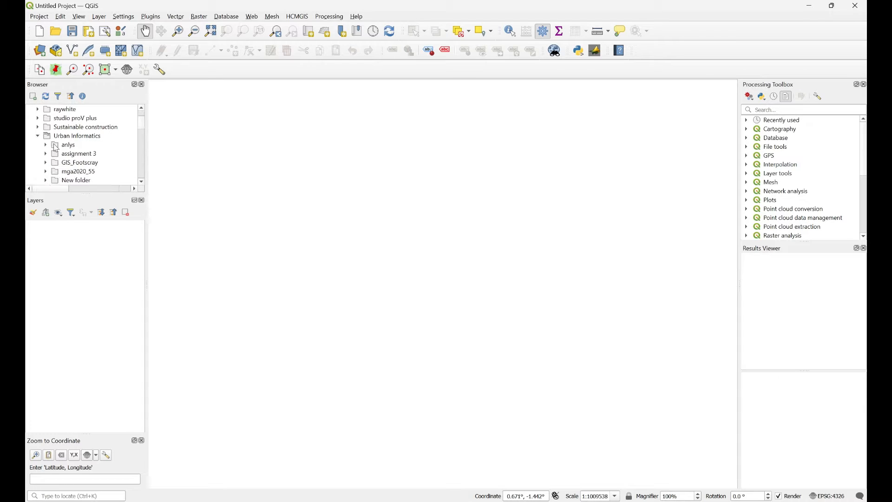
scroll(55, 146, down, 1)
scroll(72, 152, down, 1)
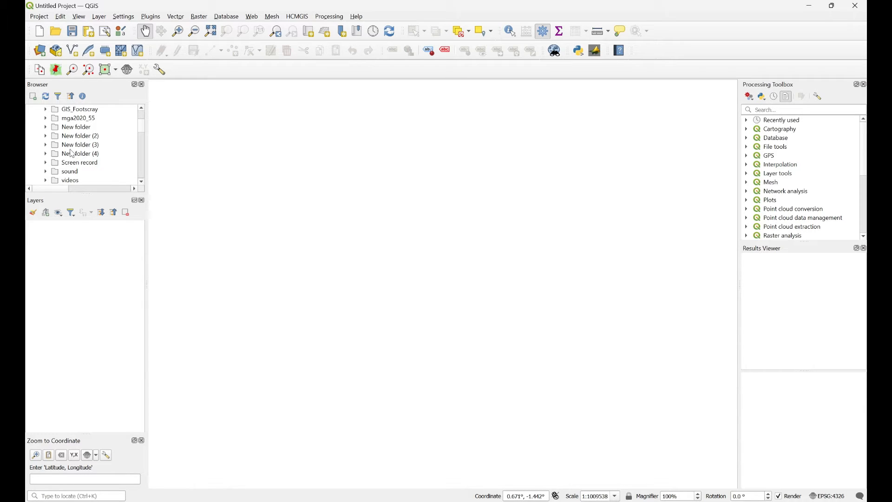
click(46, 181)
scroll(80, 167, down, 2)
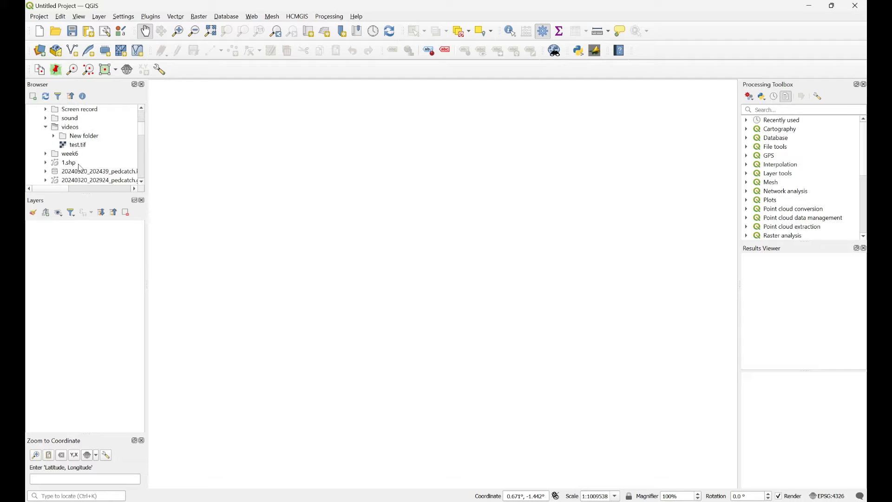
click(53, 137)
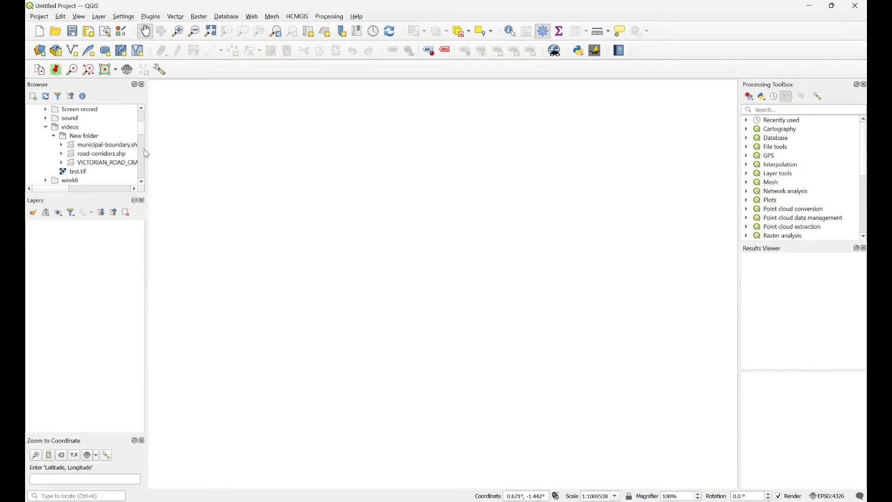
drag(147, 150, 205, 151)
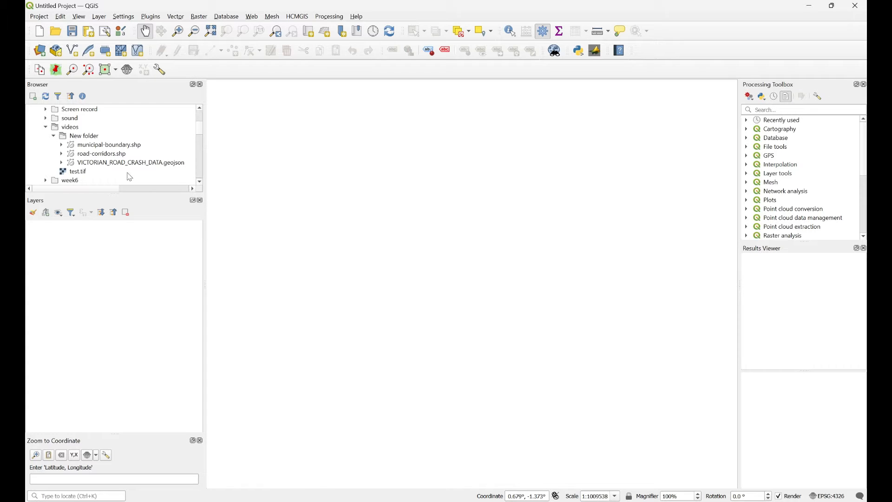
Add municipal-boundary.shp and road-corridors.shp from New folder to the map as layers, with the road corridors above the boundary
mouse_move(108, 147)
mouse_down()
mouse_move(261, 167)
mouse_move(391, 207)
mouse_up()
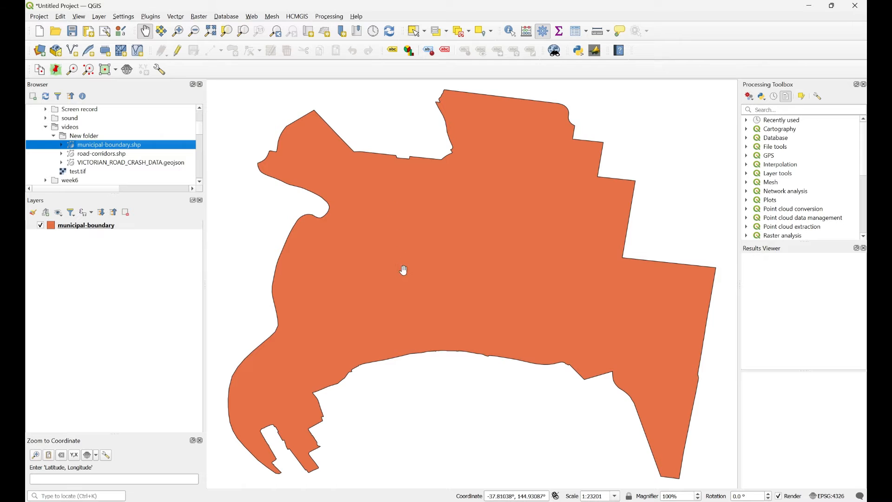
scroll(393, 264, down, 1)
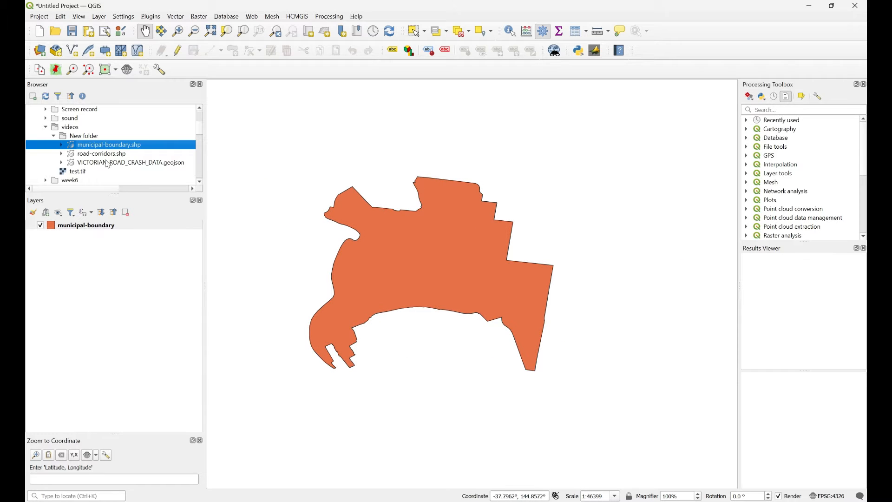
click(85, 157)
drag(85, 156, 369, 181)
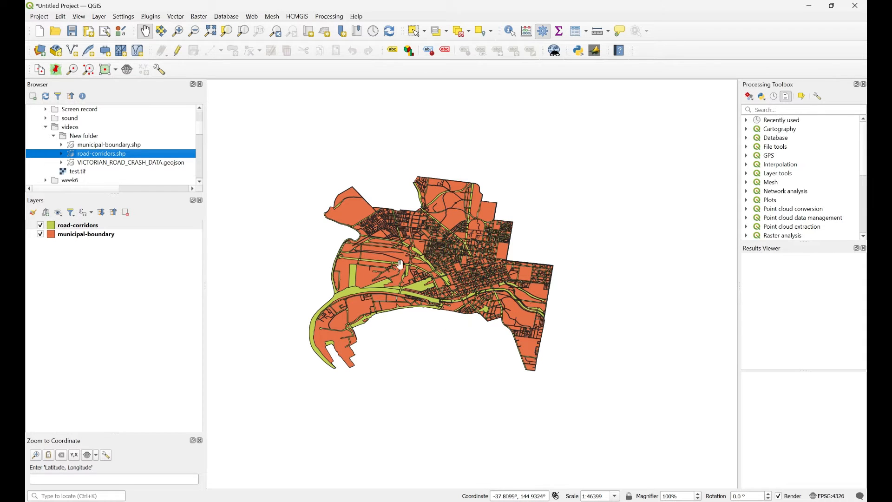
Change the fill color of the road-corridors layer to the light blue from the recent colors
click(55, 228)
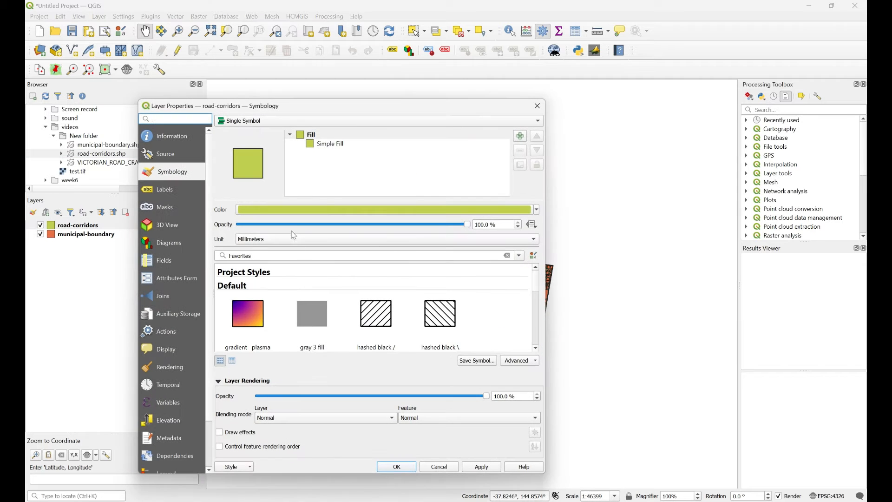
click(537, 210)
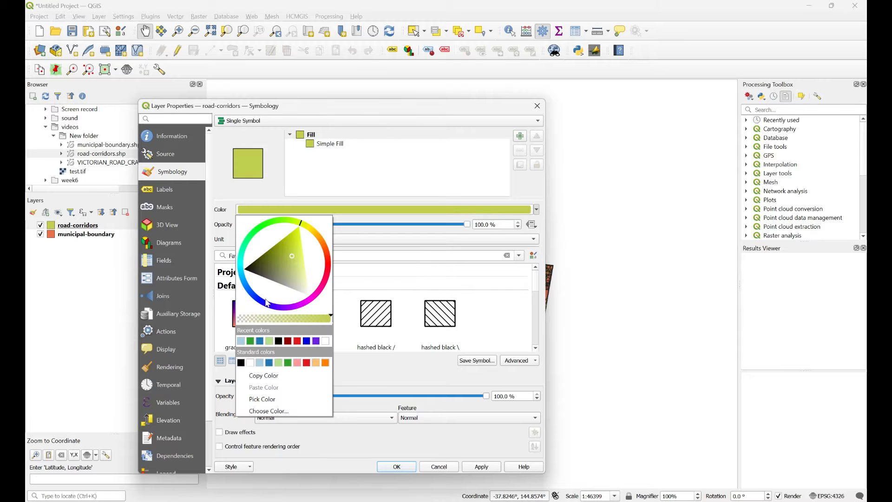
click(241, 340)
click(493, 467)
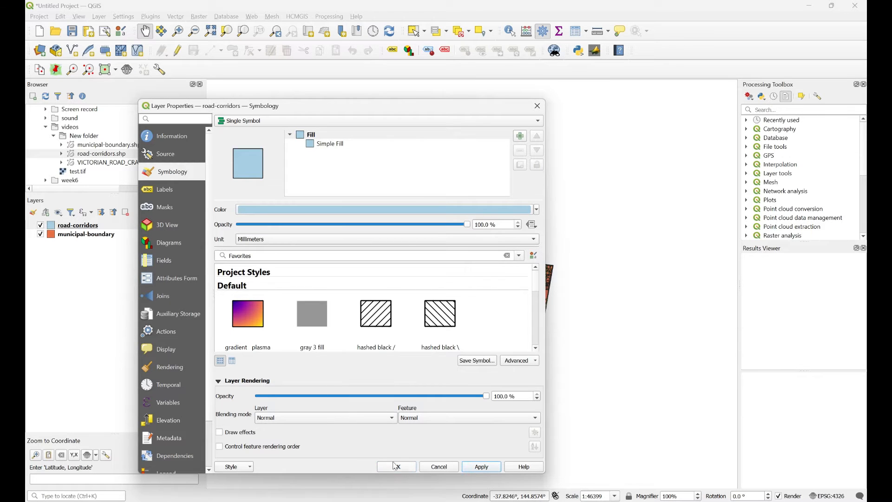
click(398, 467)
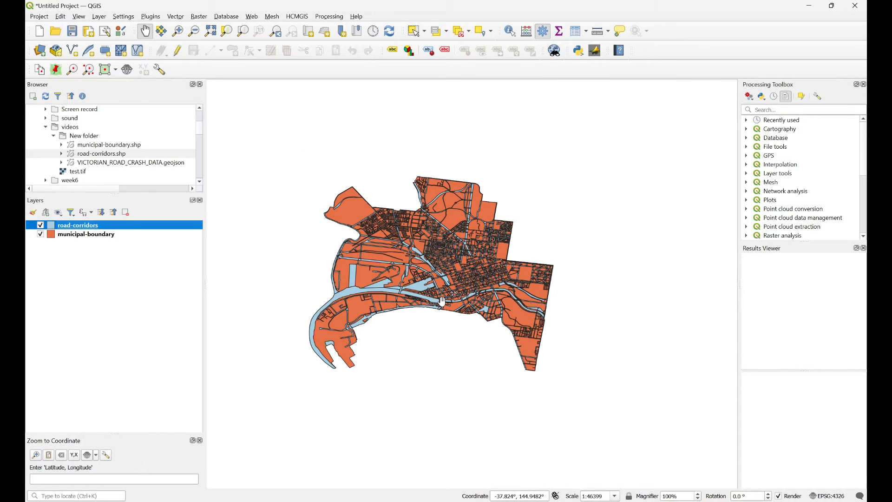
Set the fill style of the municipal-boundary layer's simple fill to No Brush
scroll(454, 288, up, 1)
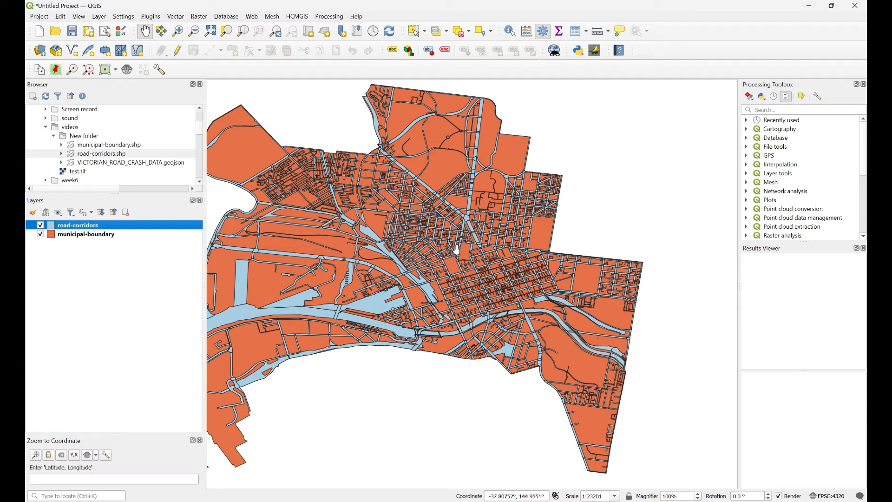
scroll(468, 267, down, 1)
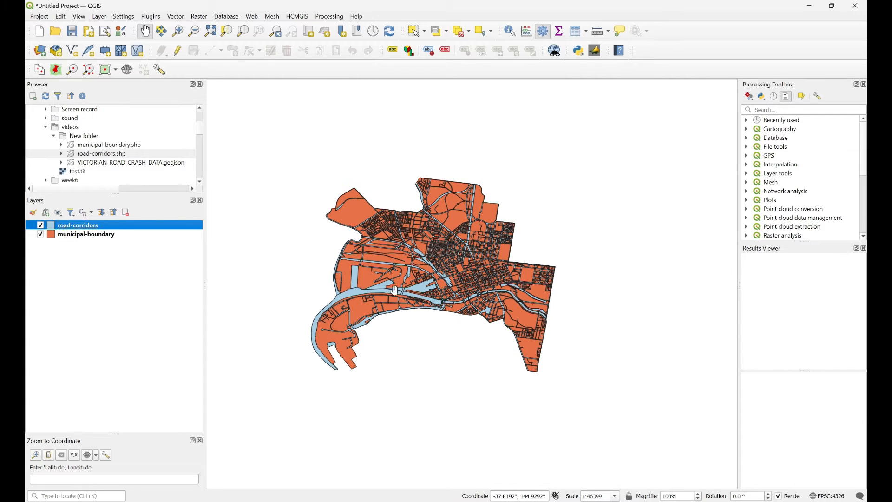
scroll(394, 297, up, 1)
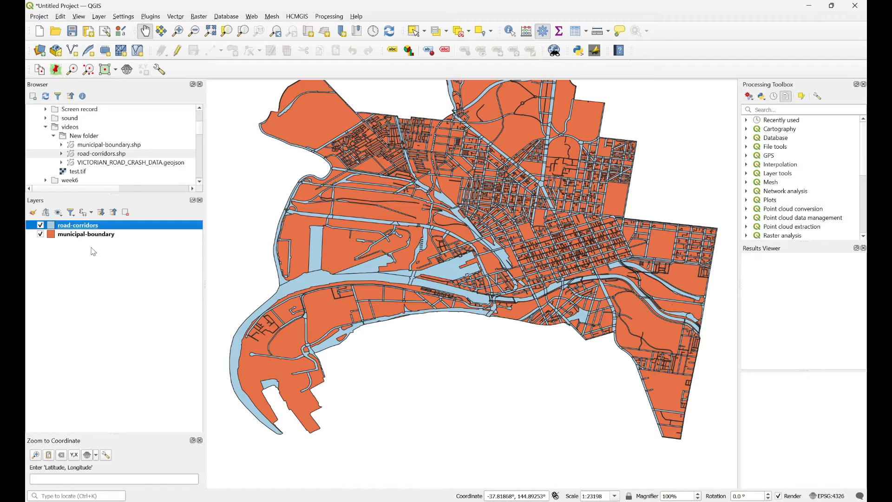
scroll(344, 295, down, 1)
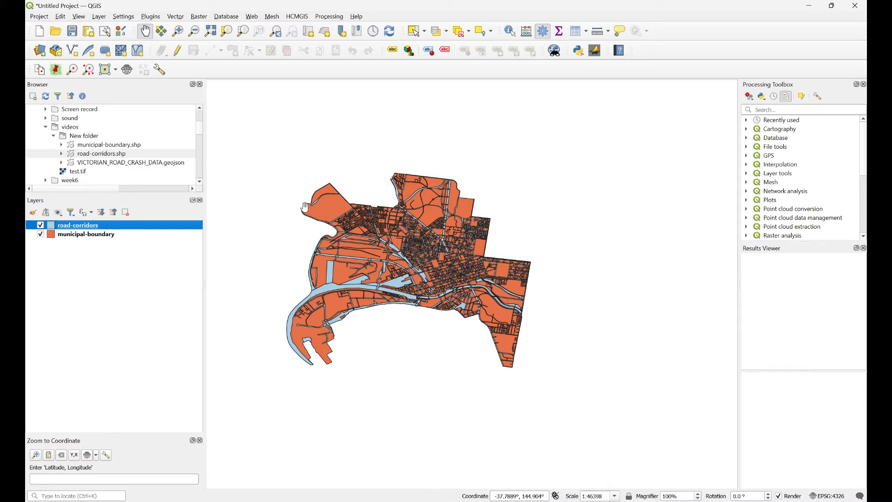
click(53, 237)
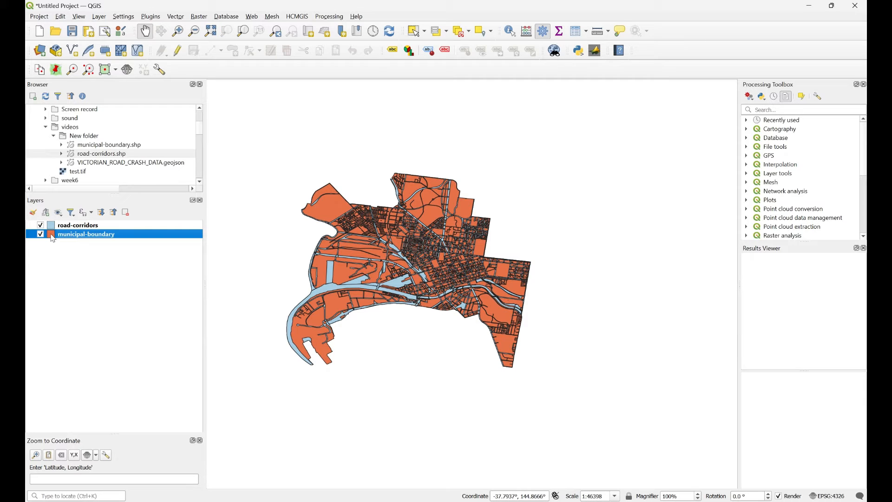
double_click(52, 237)
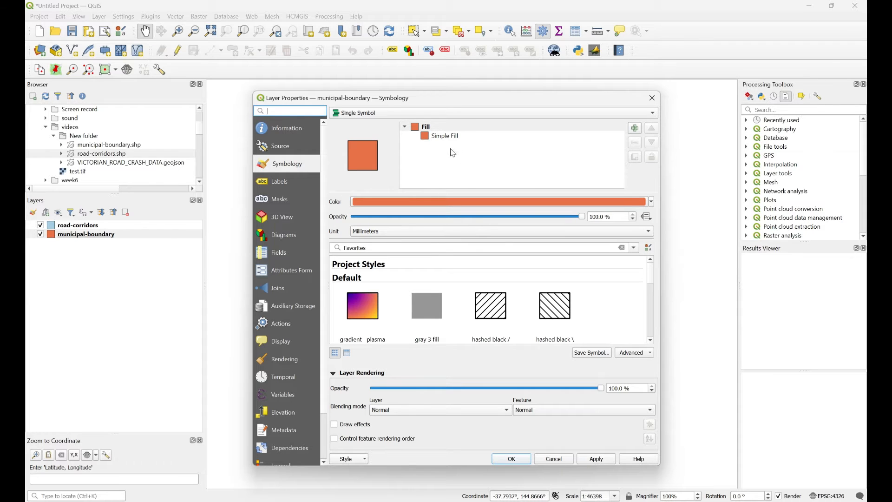
click(430, 137)
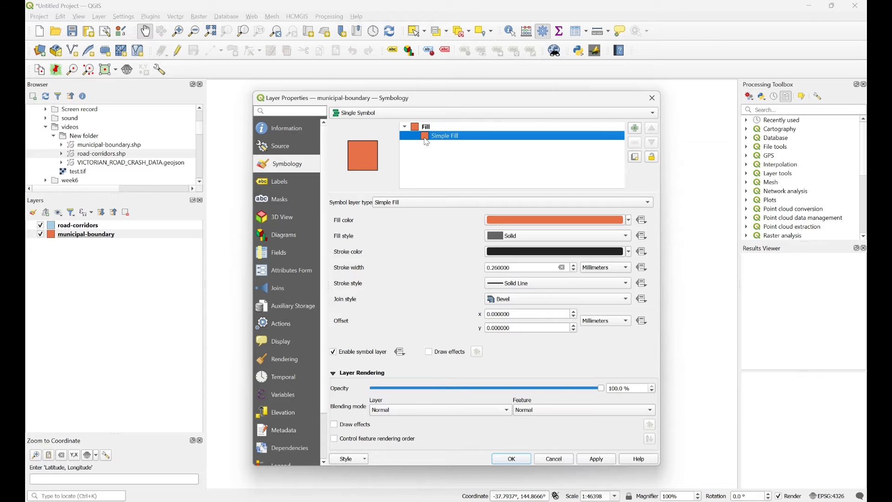
click(629, 237)
click(604, 245)
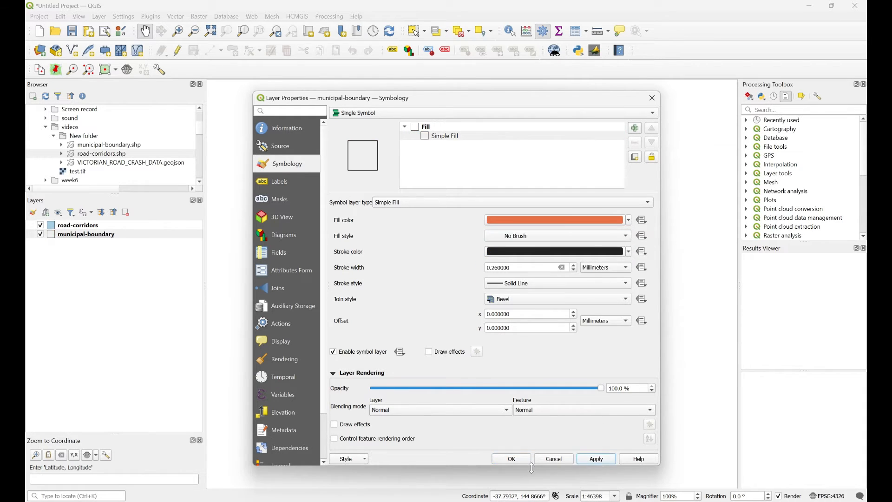
click(506, 458)
Add VICTORIAN_ROAD_CRASH_DATA.geojson from New folder to the map and place its layer above road-corridors
scroll(425, 362, up, 2)
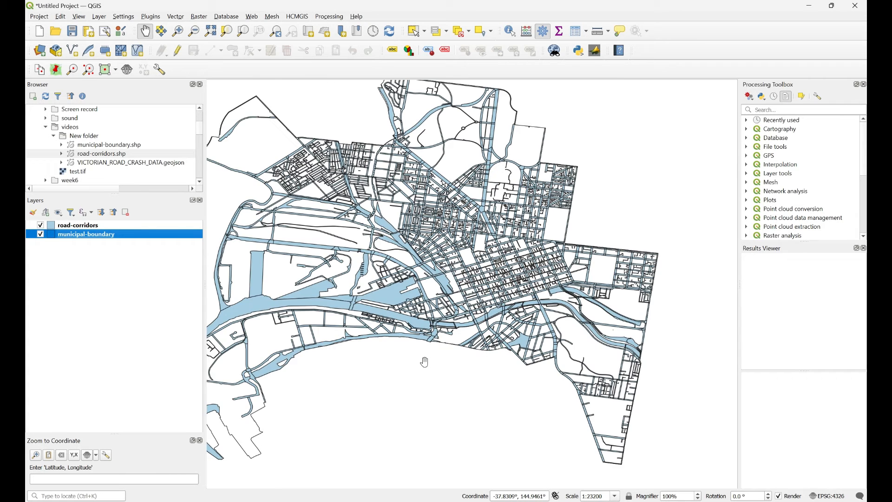
scroll(424, 360, down, 1)
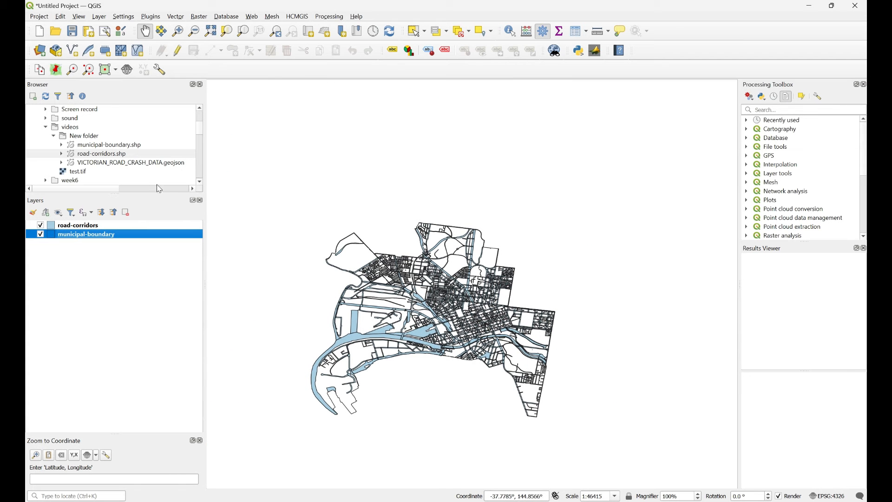
drag(91, 163, 328, 183)
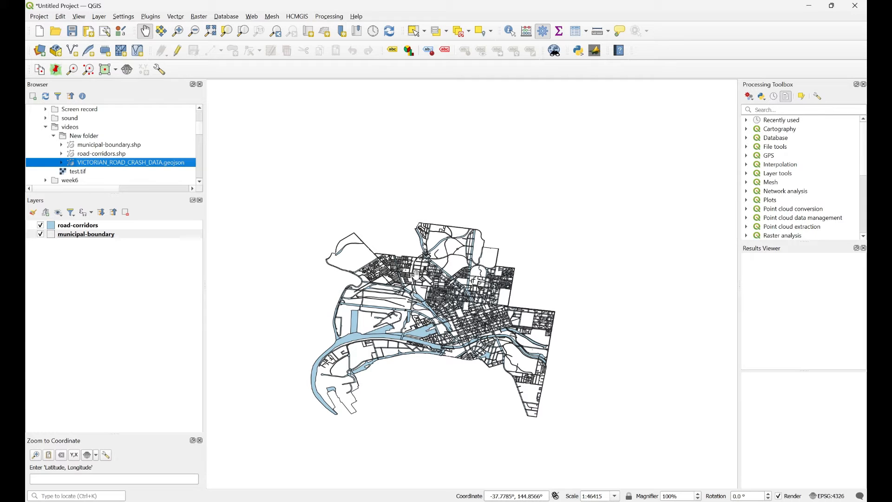
mouse_move(621, 501)
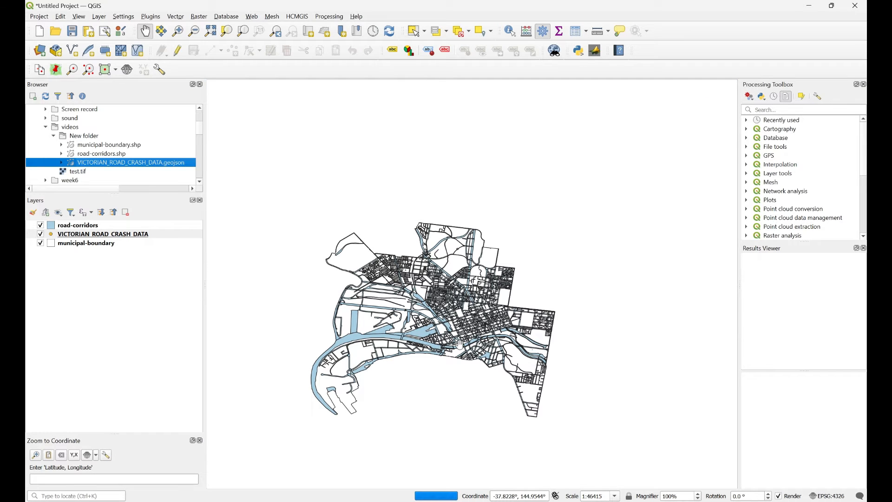
scroll(460, 344, up, 1)
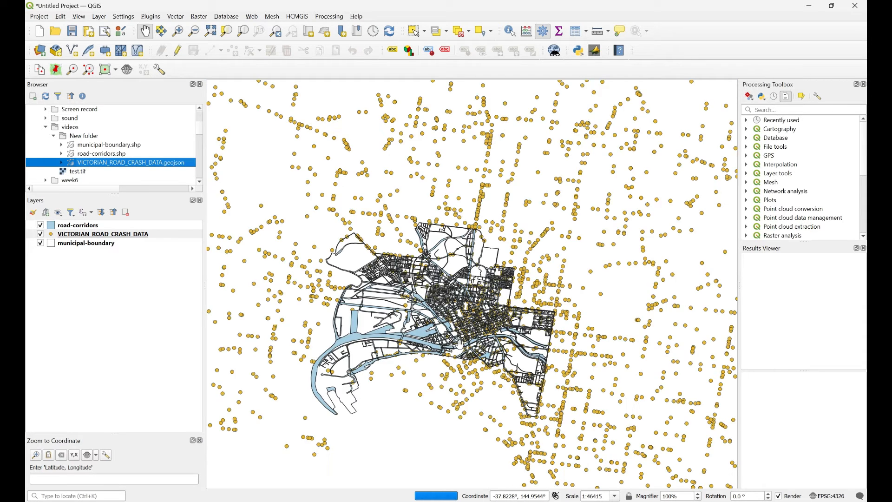
scroll(460, 345, down, 1)
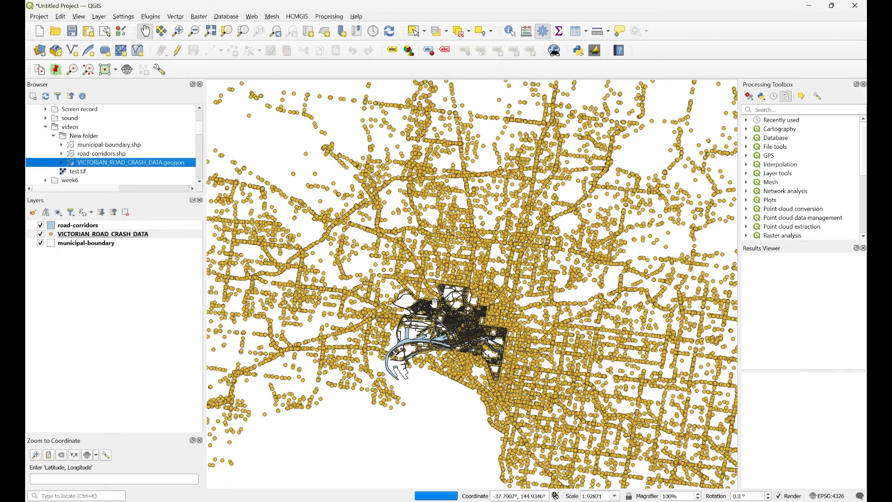
scroll(451, 363, up, 1)
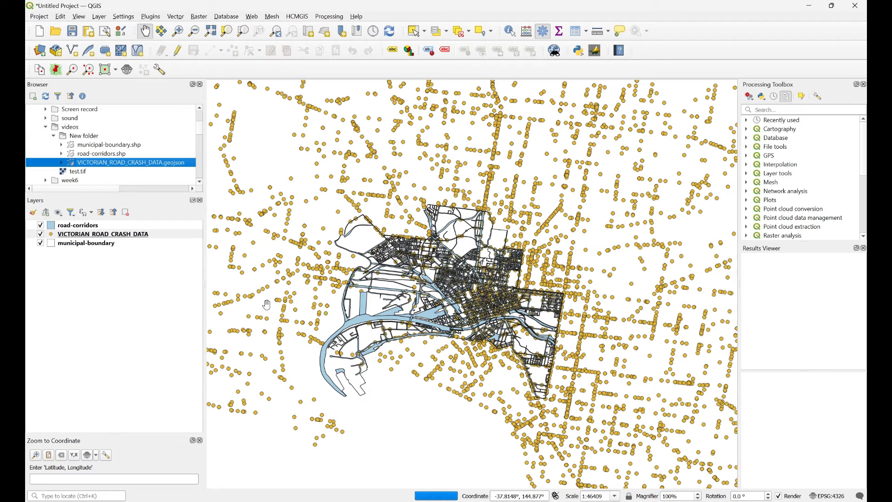
click(74, 238)
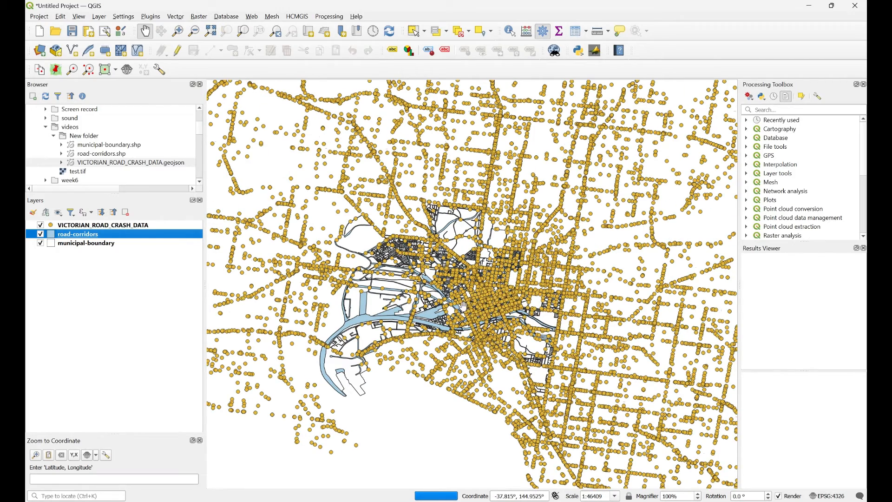
Examine how the crash points spread across Victoria and around the Melbourne municipal boundary
scroll(433, 301, down, 2)
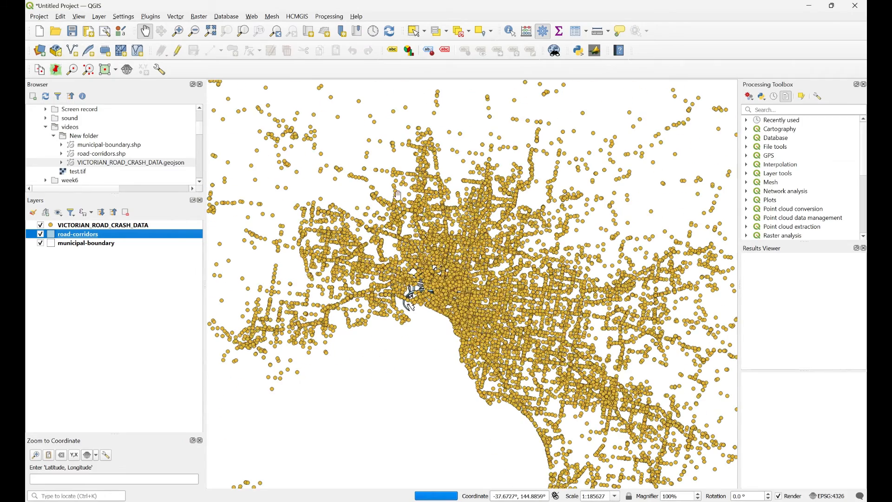
scroll(425, 223, down, 3)
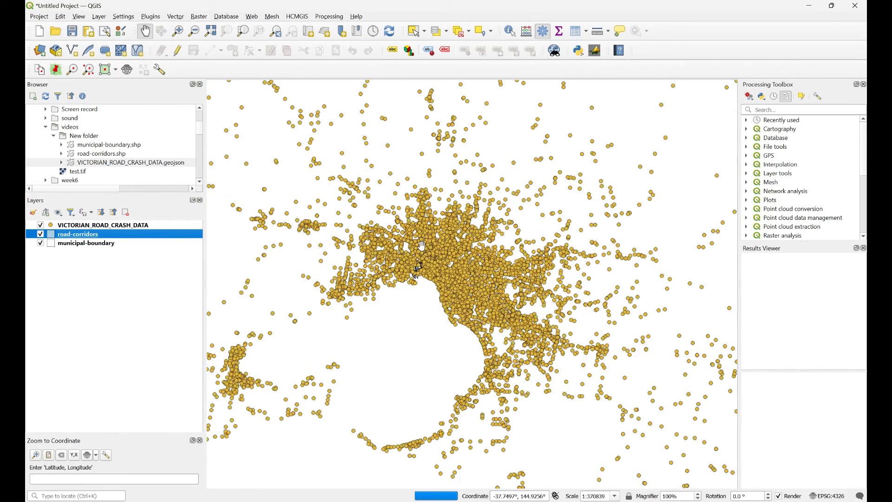
scroll(452, 329, down, 1)
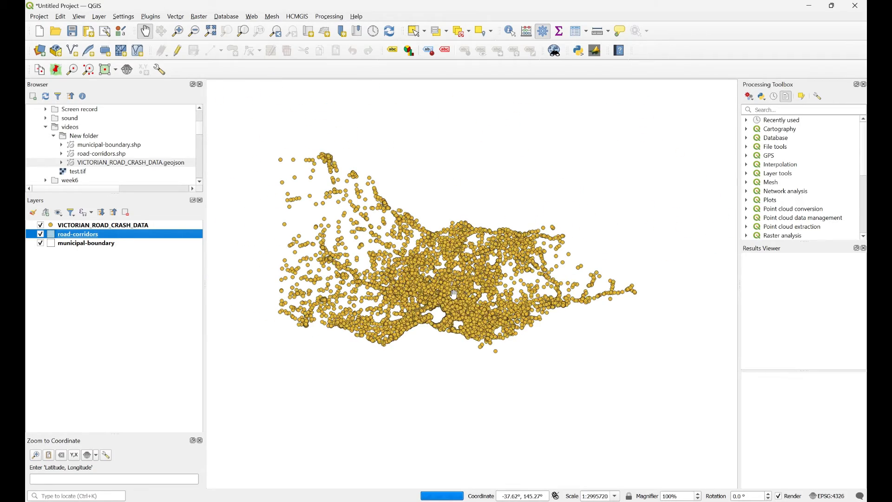
scroll(454, 302, up, 4)
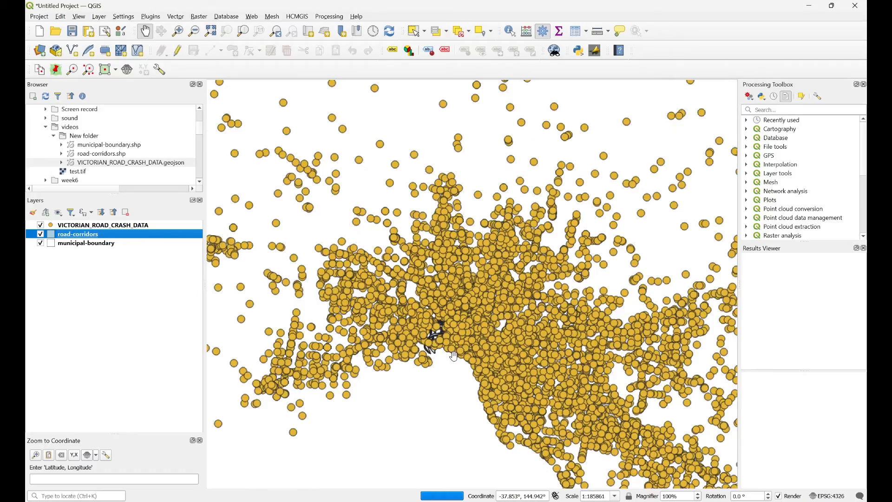
scroll(453, 356, up, 2)
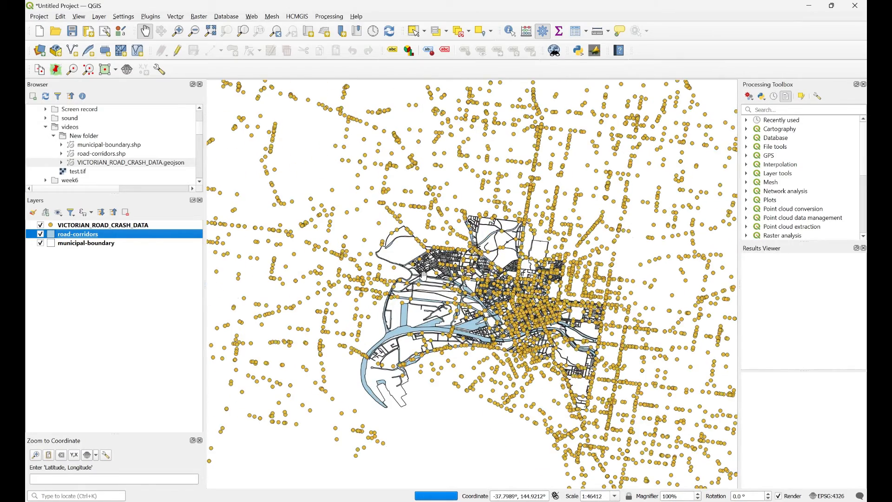
scroll(422, 274, down, 1)
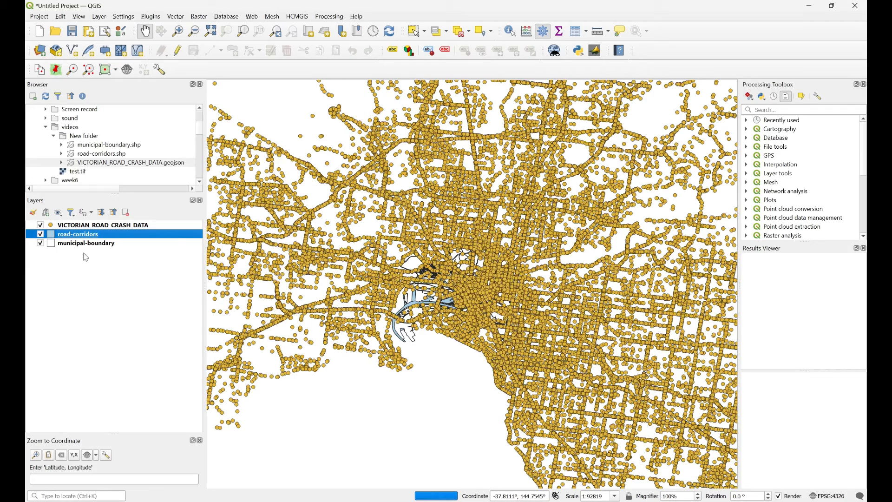
Start exporting all features of the VICTORIAN_ROAD_CRASH_DATA layer in ESRI Shapefile format
click(78, 226)
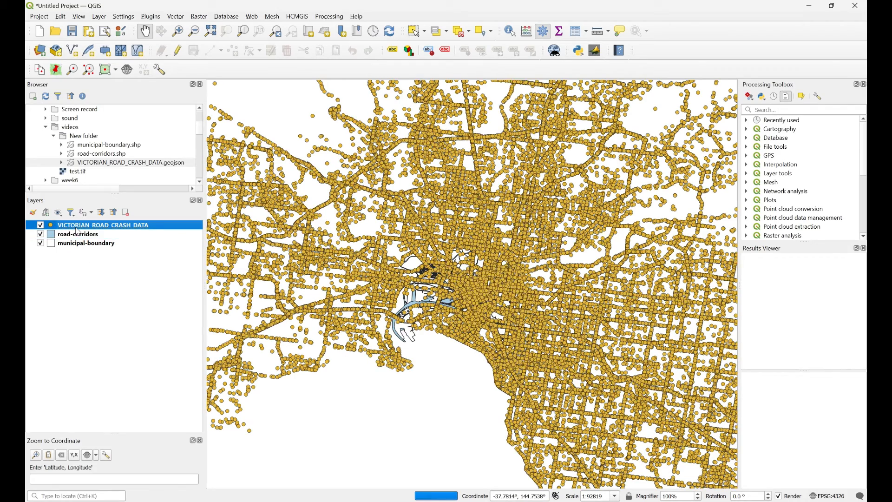
right_click(78, 226)
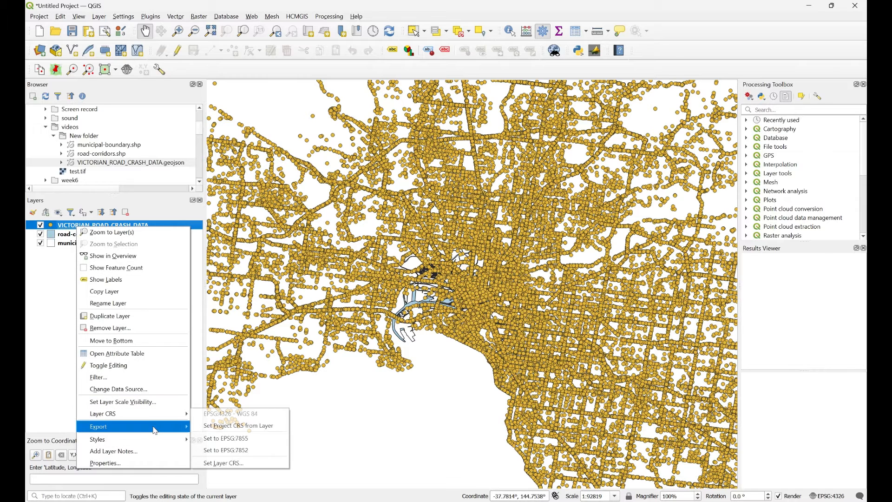
mouse_move(156, 432)
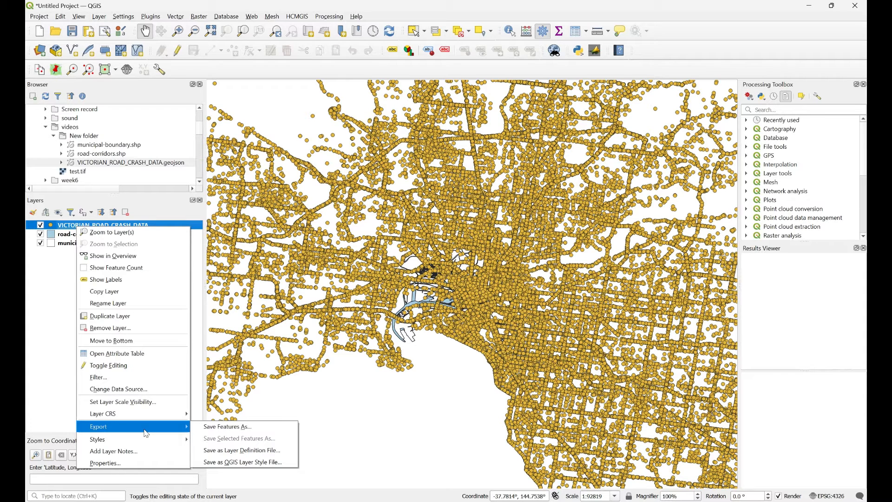
click(225, 427)
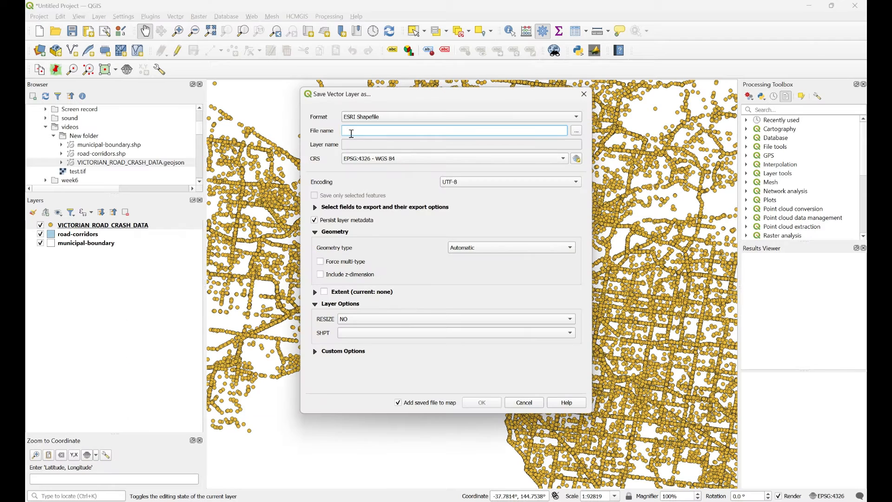
click(370, 119)
click(371, 118)
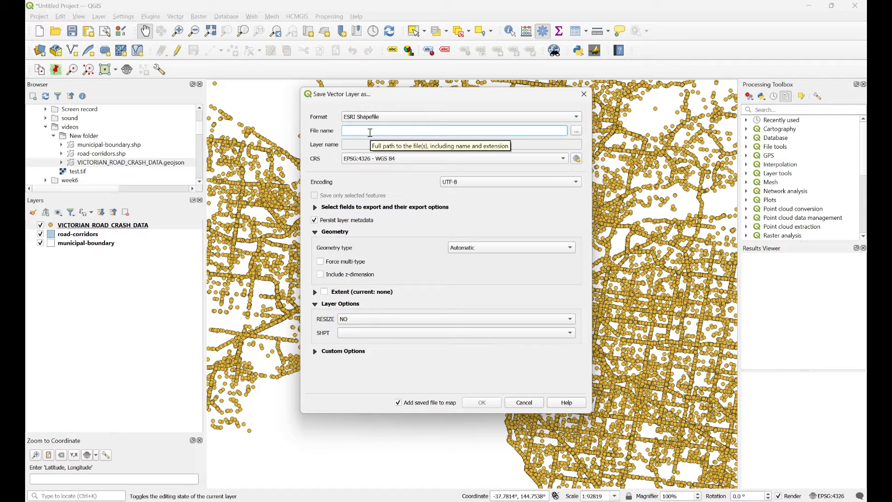
Name the export file accident and save it with EPSG:4326 - WGS 84, adding the saved file to the map
text(M)
text(E)
key(BackSpace)
key(BackSpace)
text(accident)
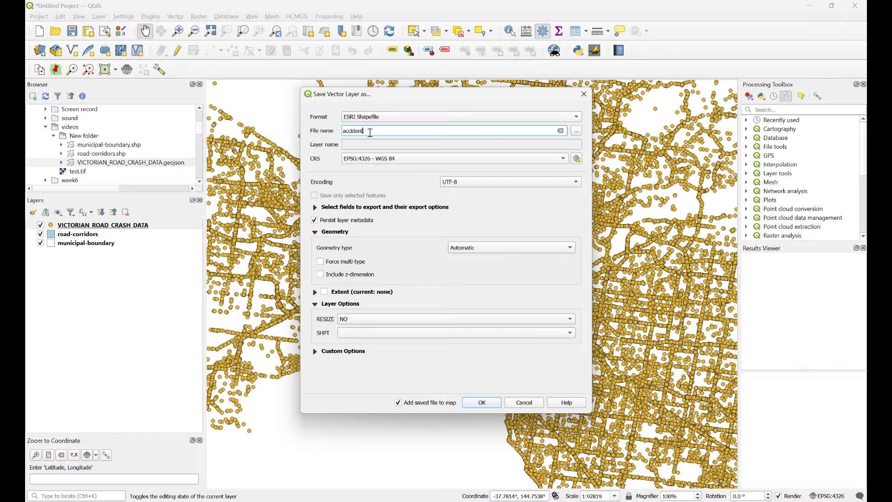
click(483, 403)
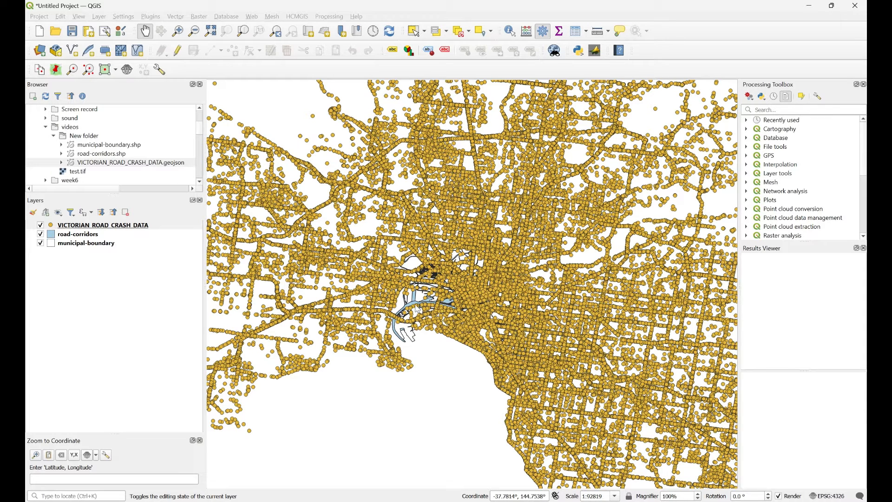
scroll(424, 298, down, 1)
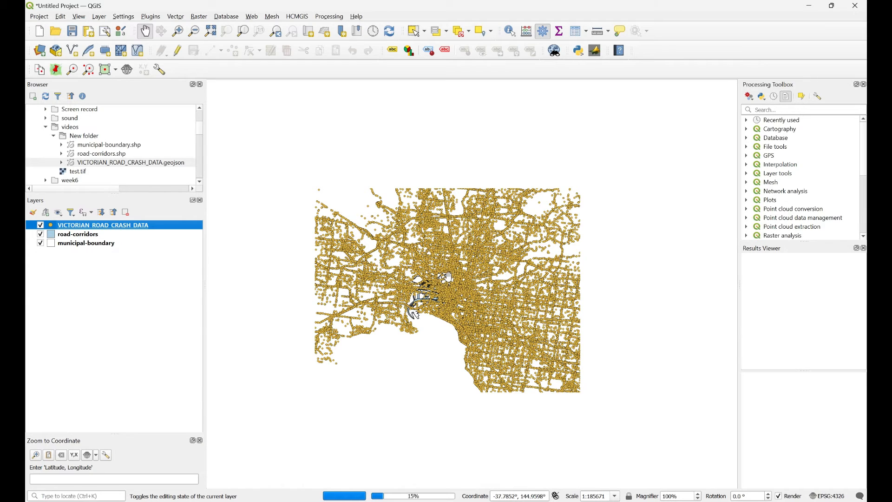
scroll(450, 293, up, 1)
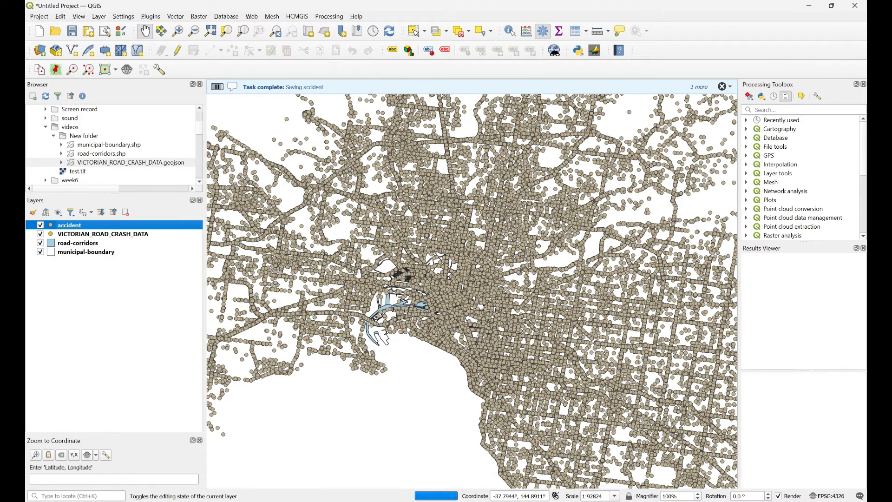
Remove the original VICTORIAN_ROAD_CRASH_DATA layer from the project
right_click(65, 235)
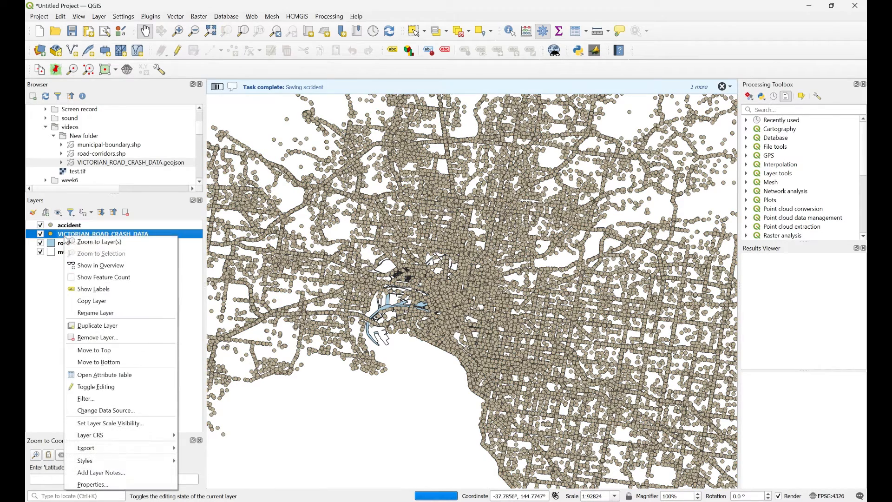
click(98, 338)
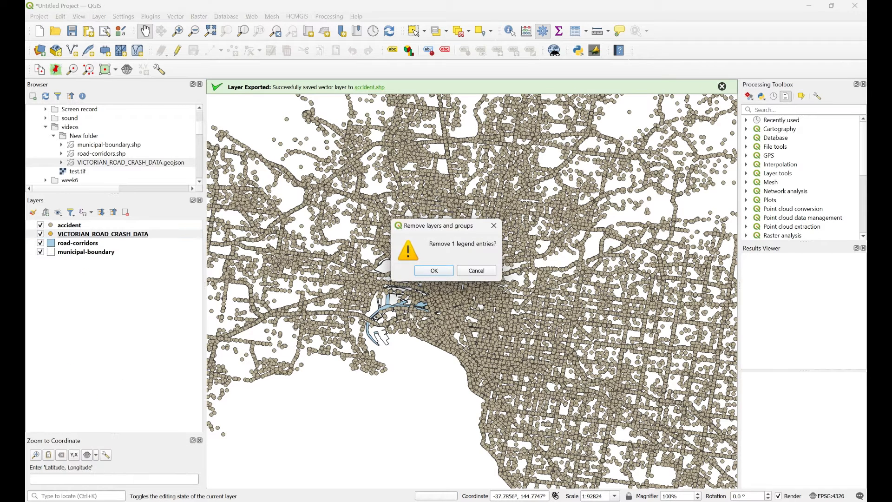
click(433, 270)
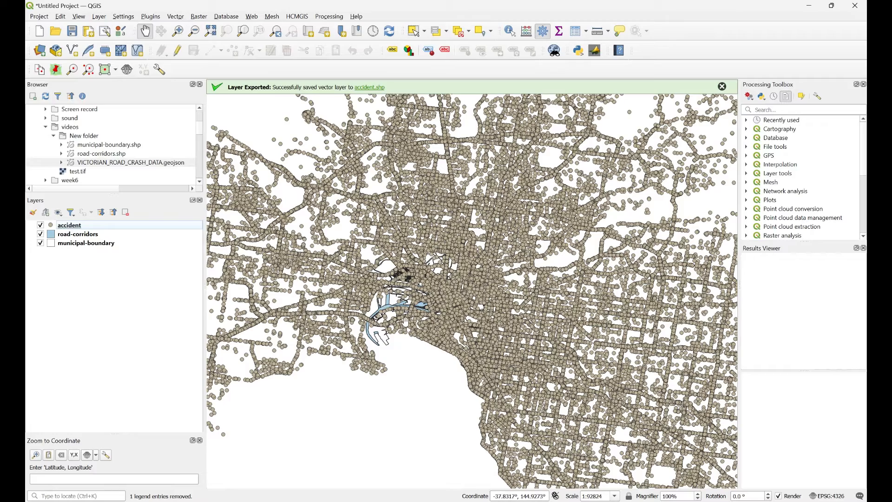
Clip the accident layer with municipal-boundary as the overlay, saving the result to a temporary layer
scroll(427, 309, up, 2)
scroll(454, 333, down, 1)
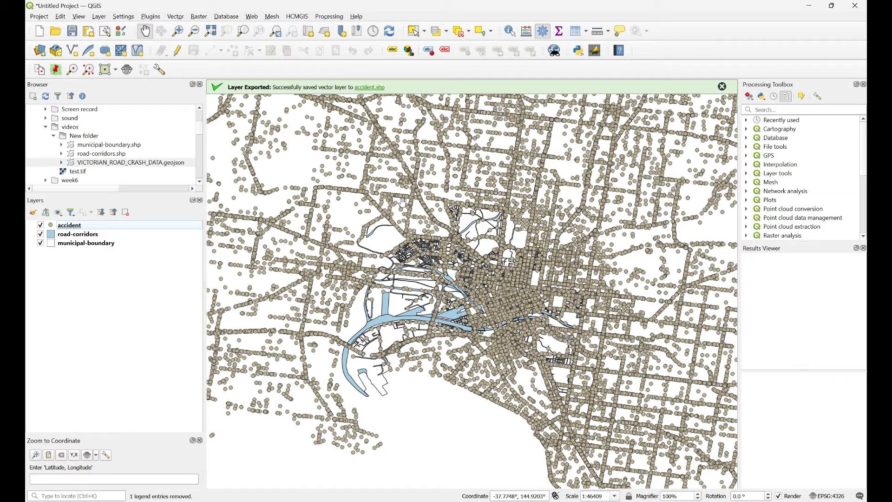
click(175, 17)
mouse_move(217, 30)
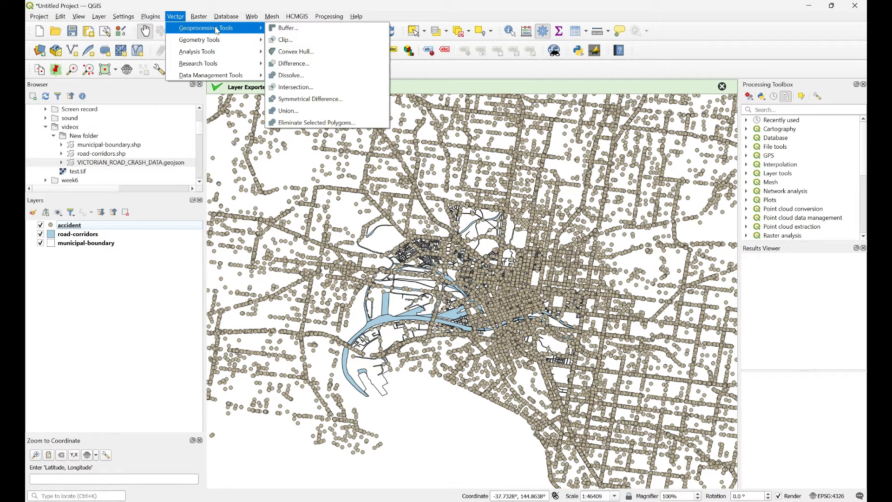
click(289, 43)
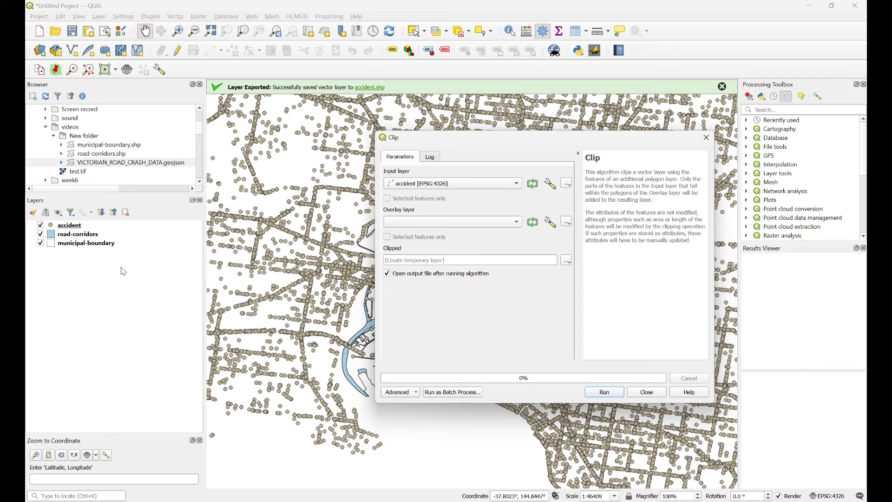
click(427, 227)
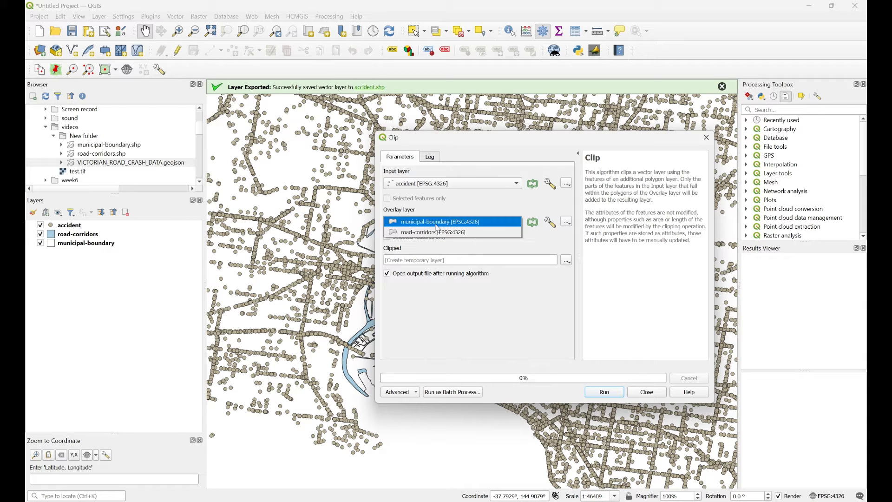
click(436, 224)
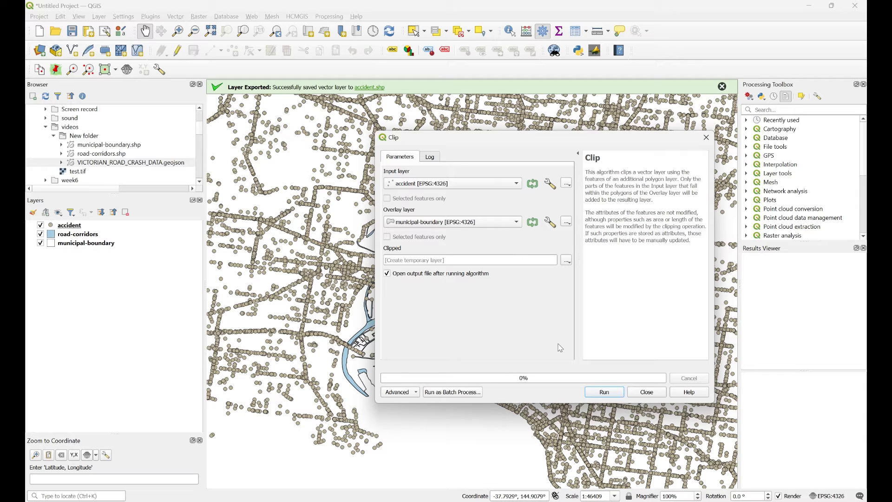
click(605, 393)
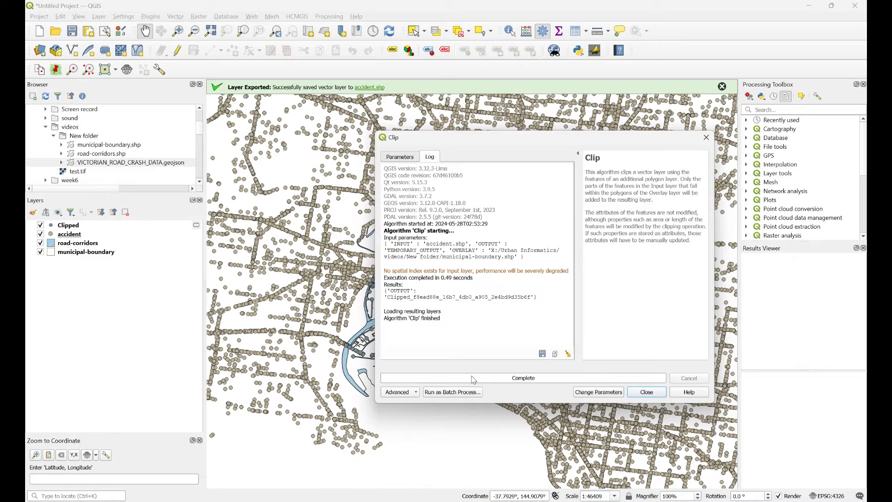
click(646, 392)
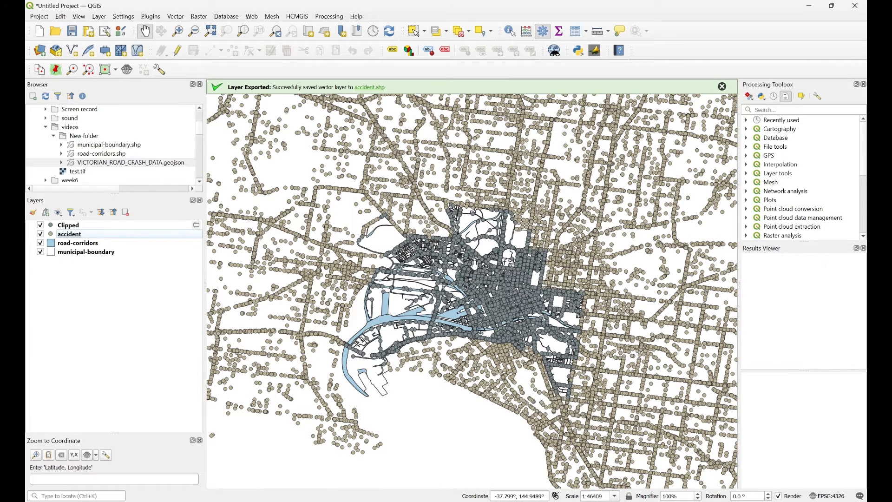
Remove the unclipped accident layer from the project, keeping the Clipped layer
scroll(508, 318, up, 1)
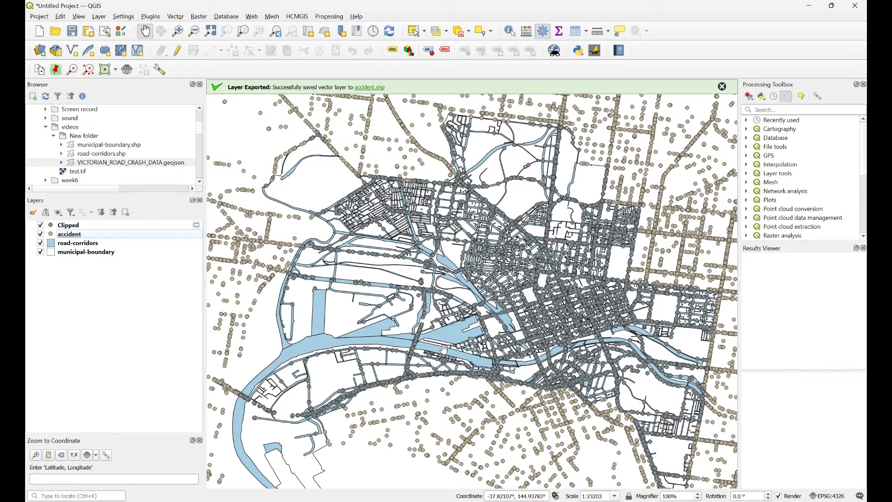
right_click(75, 237)
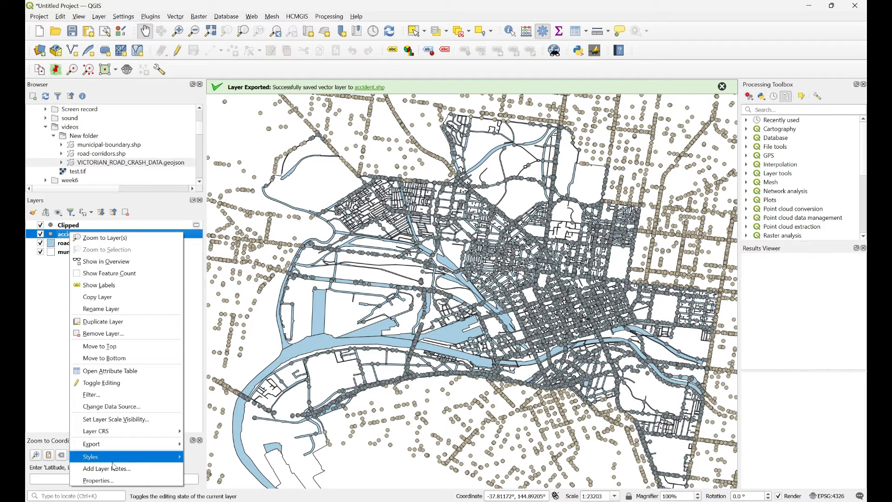
click(103, 334)
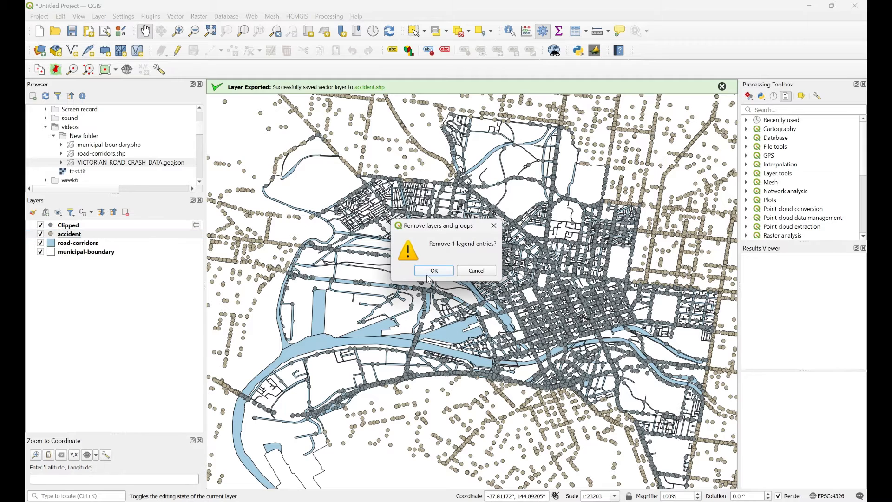
click(433, 271)
Examine how the clipped crash points are distributed across the whole municipal area
scroll(427, 374, down, 3)
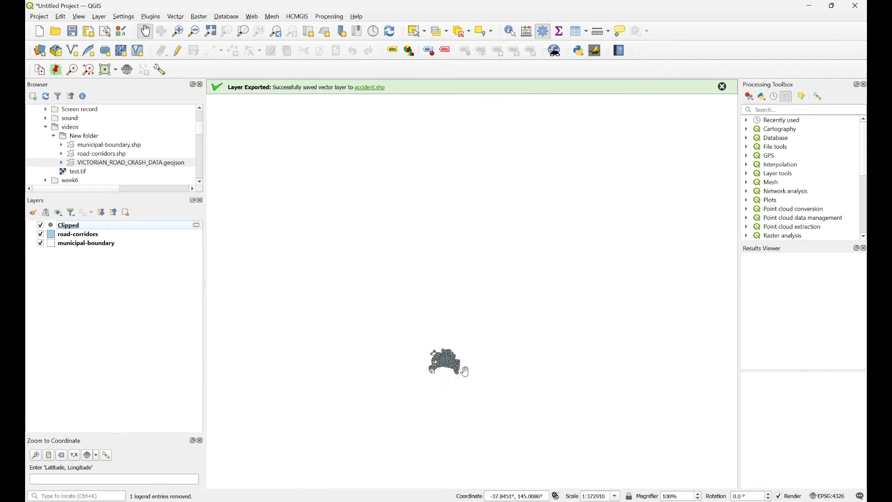
scroll(428, 374, up, 2)
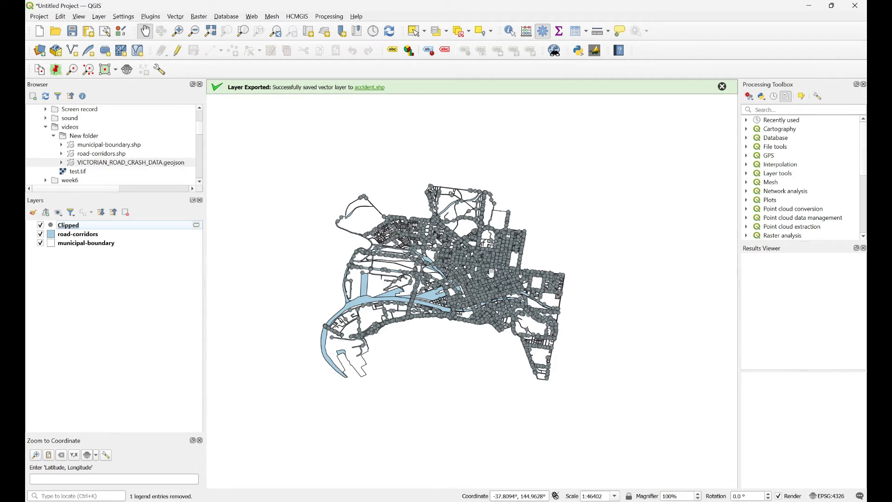
scroll(491, 273, up, 1)
drag(442, 280, 467, 324)
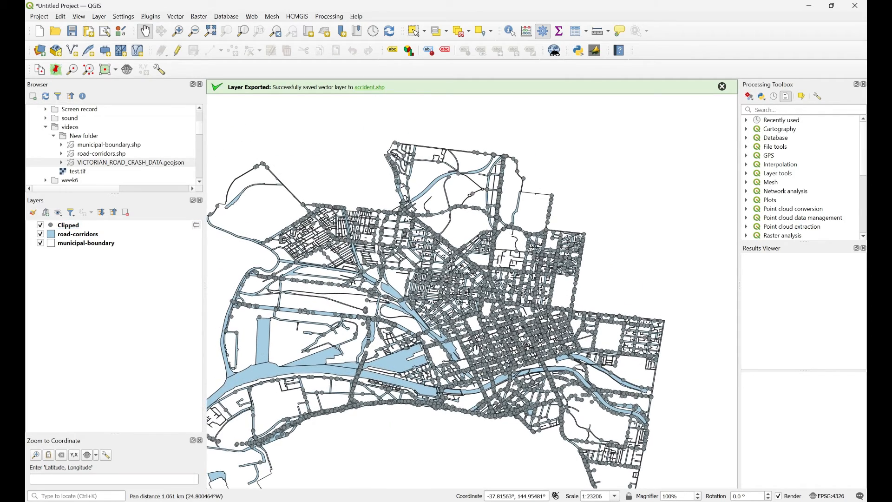
scroll(478, 370, up, 1)
scroll(479, 371, down, 1)
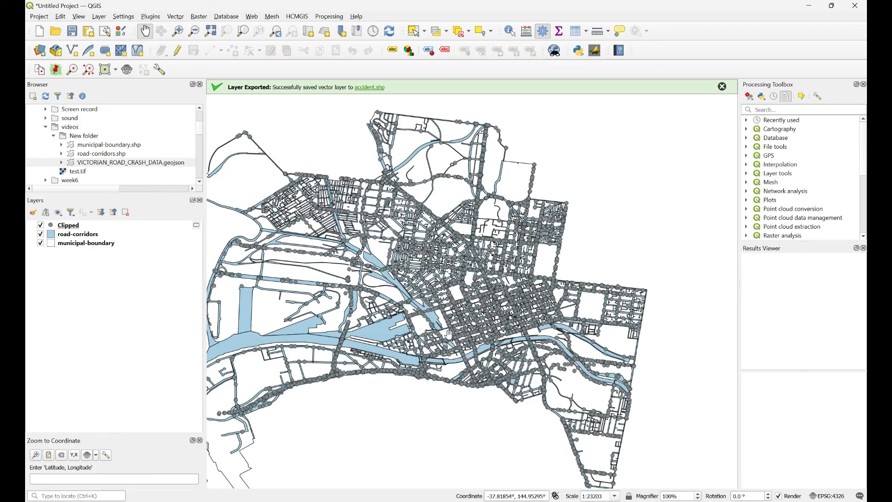
drag(454, 331, 525, 282)
scroll(470, 266, up, 1)
scroll(479, 273, down, 1)
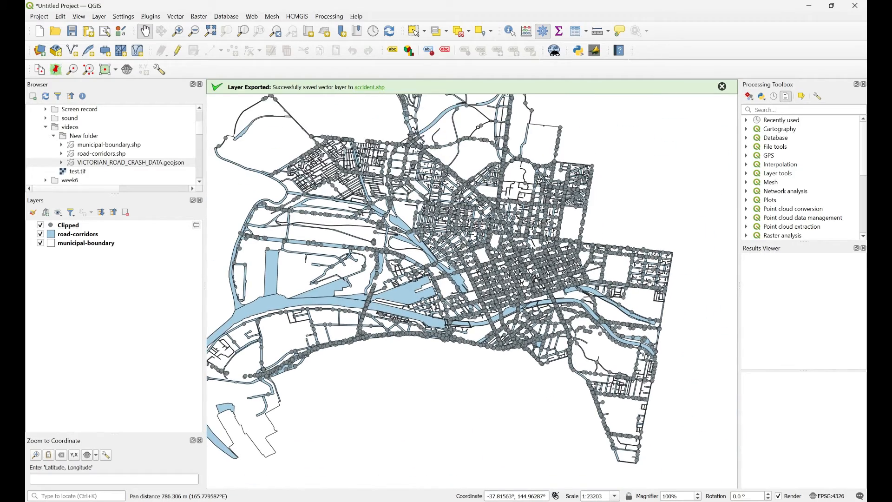
scroll(419, 203, up, 1)
drag(440, 185, 461, 183)
scroll(433, 232, down, 1)
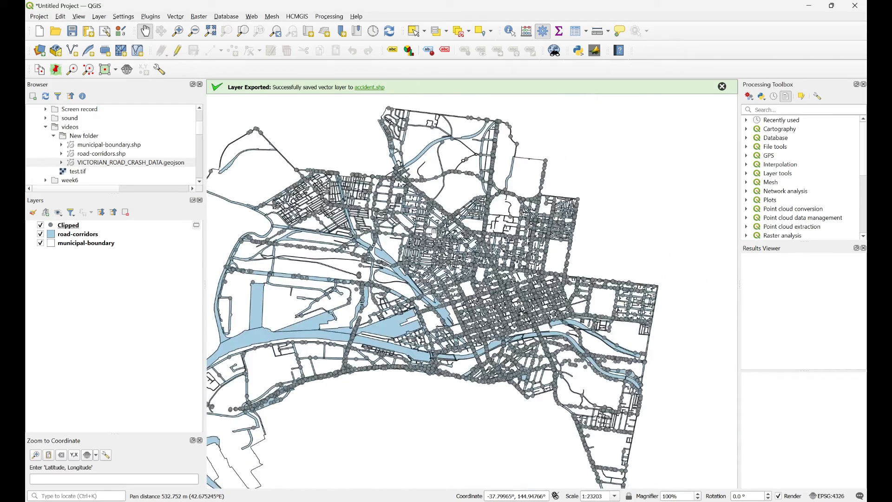
scroll(469, 272, down, 1)
drag(469, 272, 460, 292)
scroll(460, 292, up, 1)
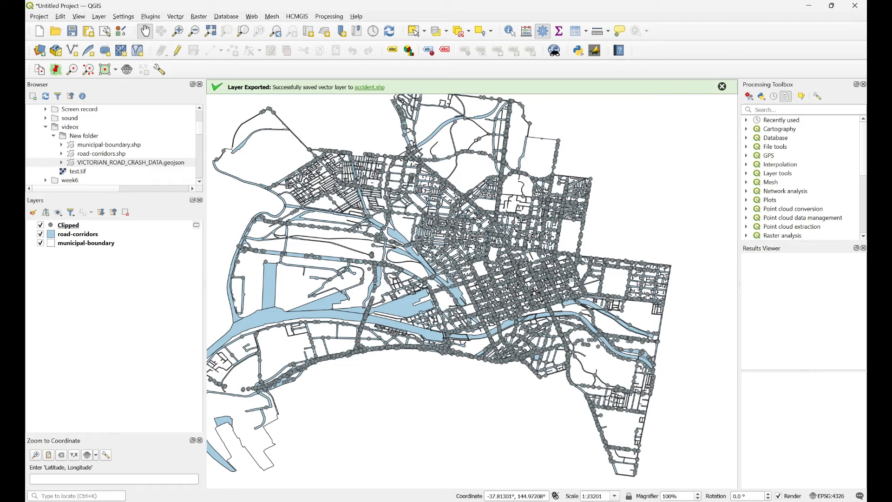
Inspect the clipped crash points close up along the road corridors of the city-centre street grid
drag(470, 288, 484, 302)
scroll(467, 290, up, 1)
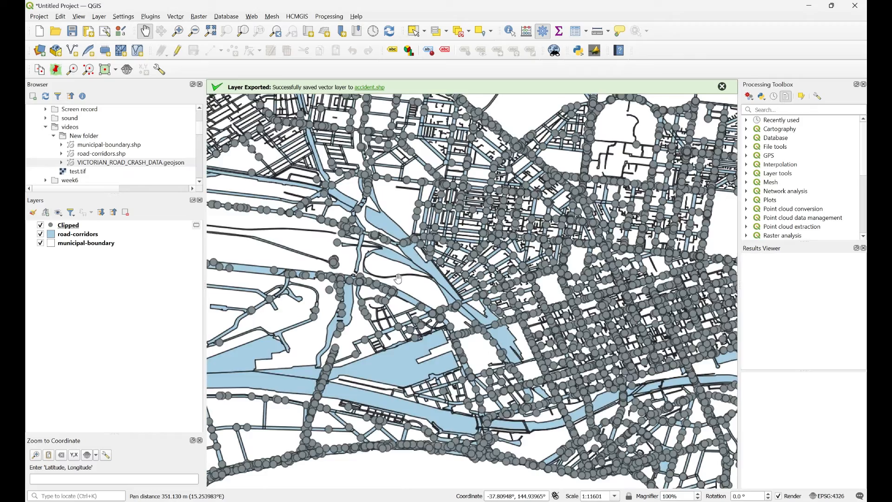
drag(574, 325, 395, 278)
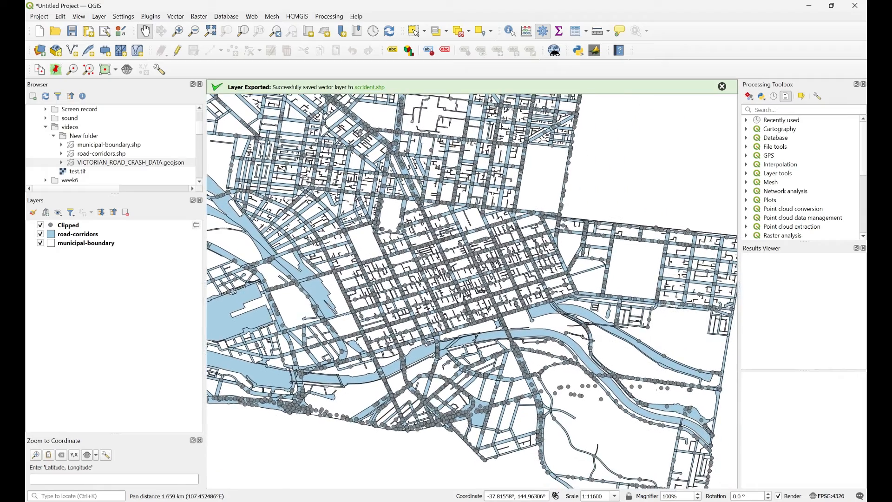
drag(465, 366, 473, 343)
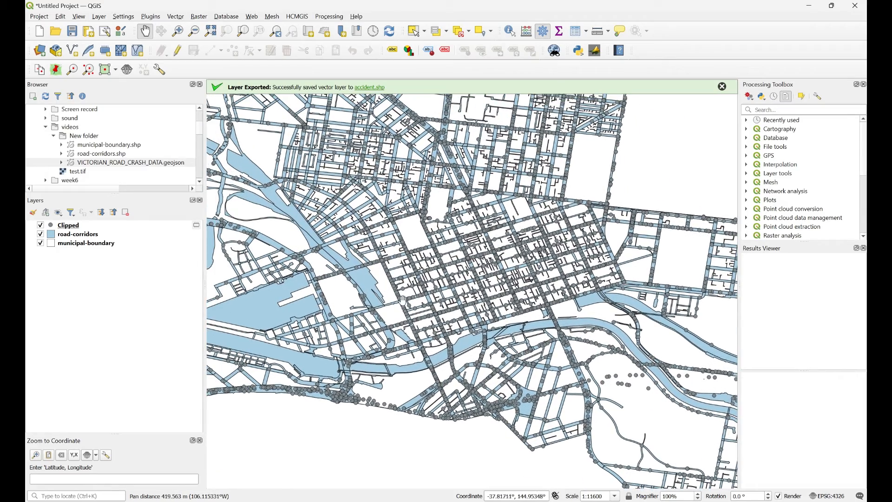
scroll(404, 283, up, 1)
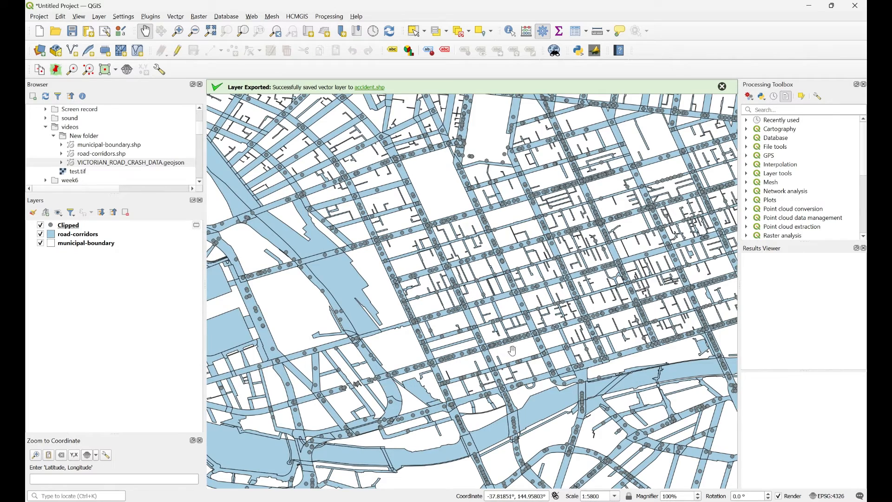
scroll(421, 295, down, 2)
drag(455, 323, 535, 316)
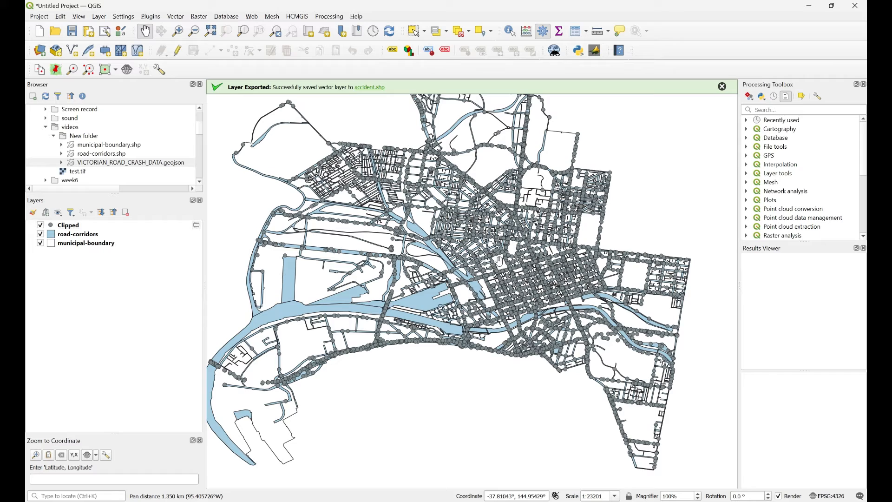
drag(498, 261, 489, 285)
scroll(489, 303, up, 2)
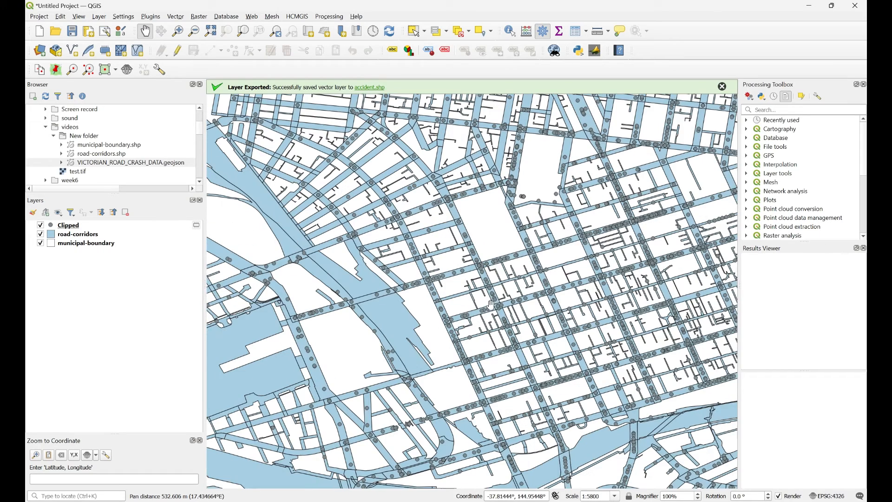
Open the attribute table of the Clipped layer and widen its window to show more columns
click(67, 226)
right_click(67, 228)
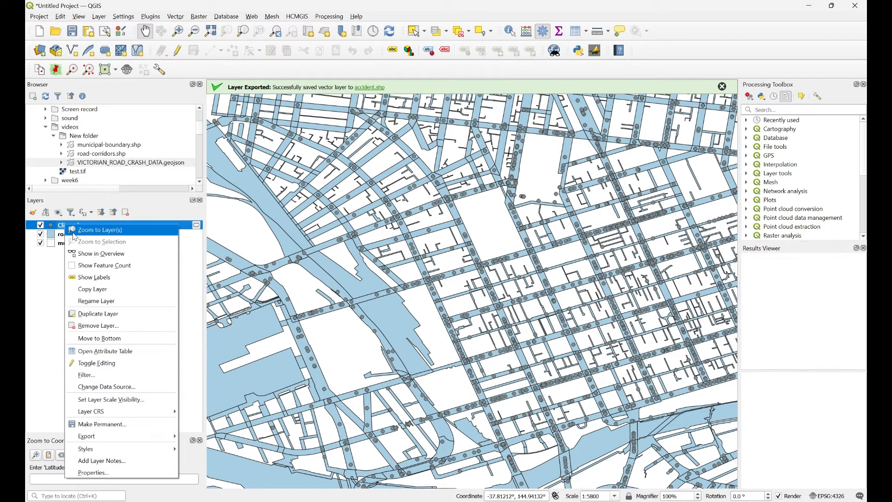
click(107, 355)
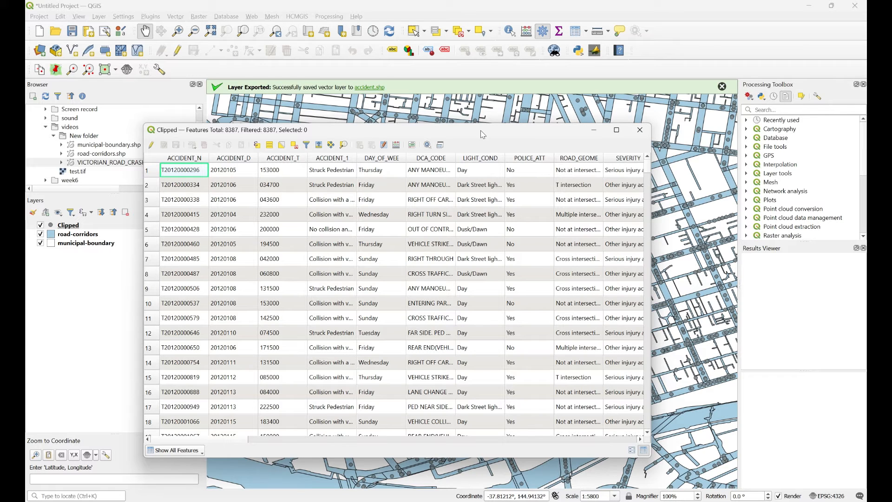
drag(483, 134, 474, 118)
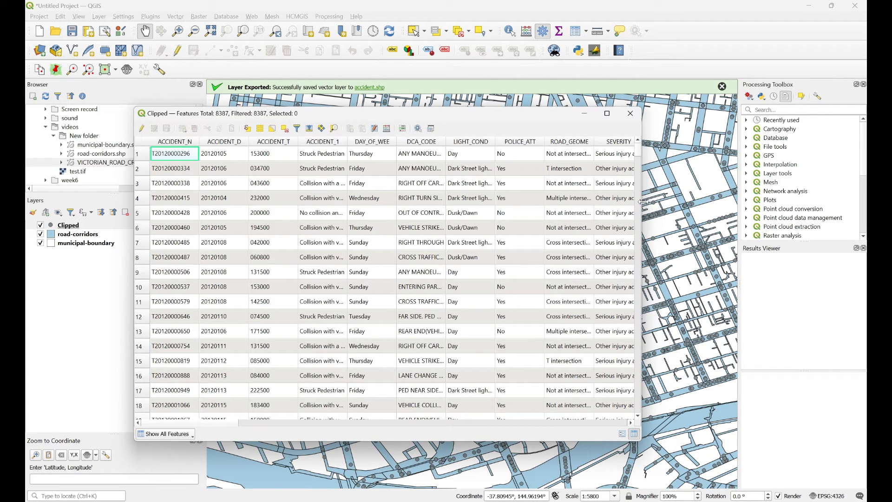
drag(642, 202, 742, 211)
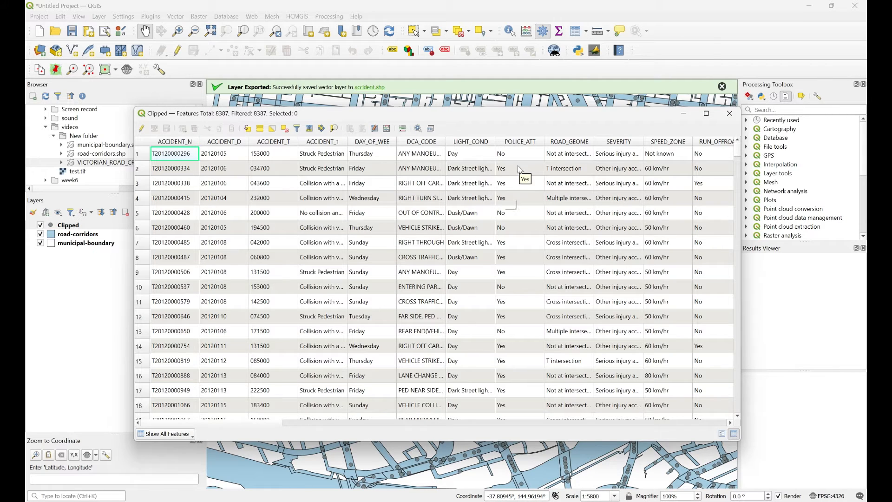
Review the crash attributes across the table, widening the ACCIDENT_1 and SEVERITY columns to read their full values
drag(270, 424, 285, 430)
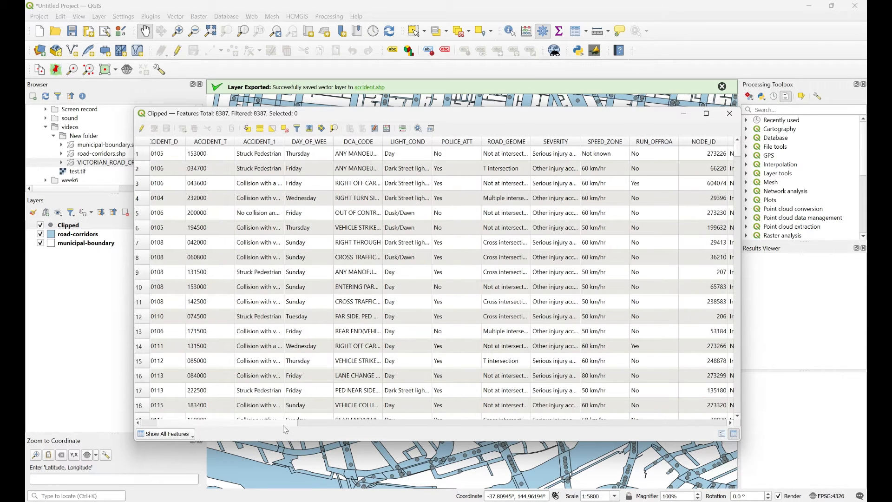
double_click(283, 142)
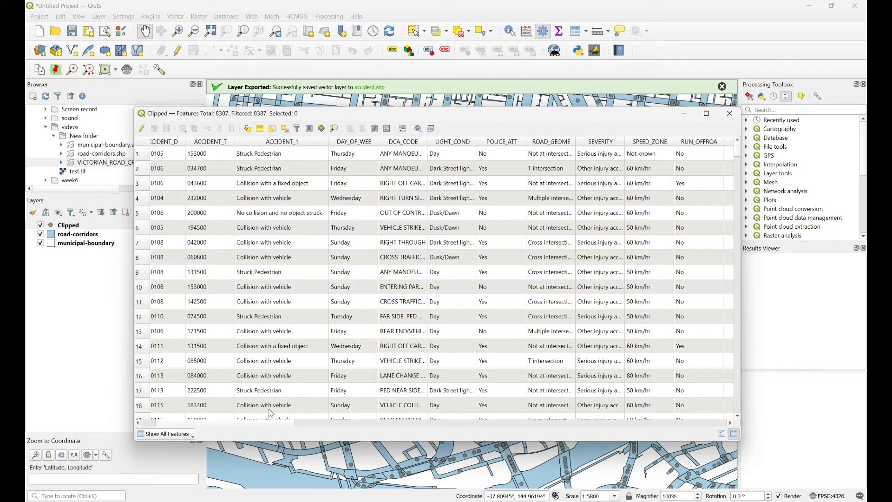
drag(282, 427, 357, 425)
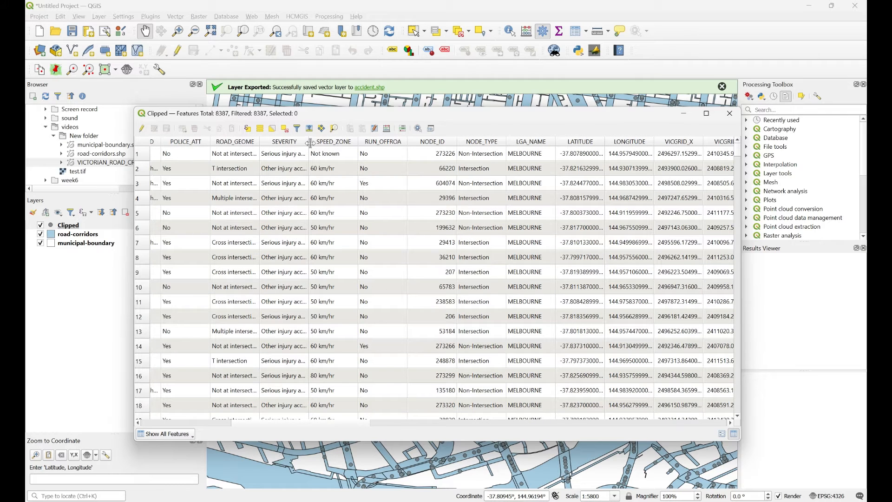
drag(310, 141, 367, 142)
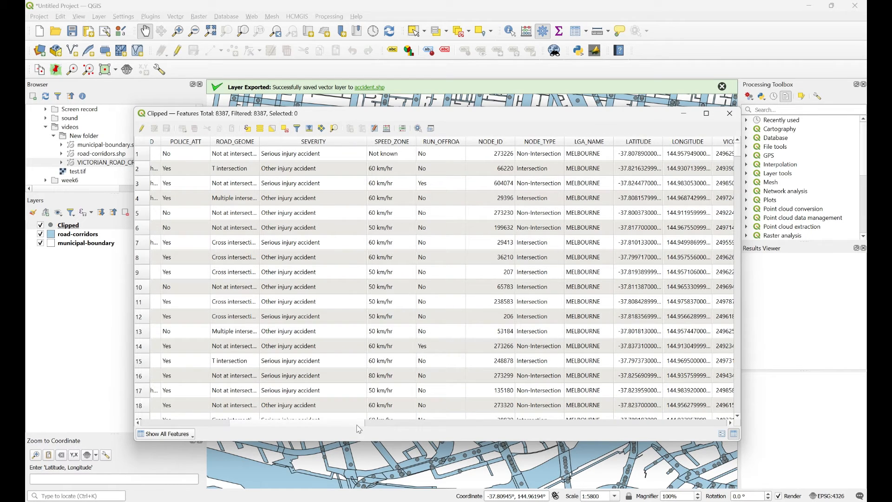
drag(358, 425, 418, 423)
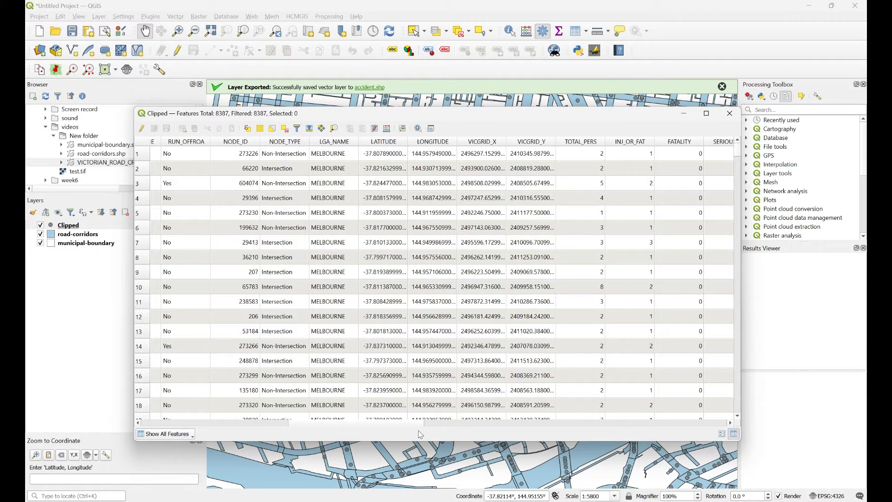
Close the Clipped attribute table and view the crash points across the whole municipal area
drag(421, 424, 241, 423)
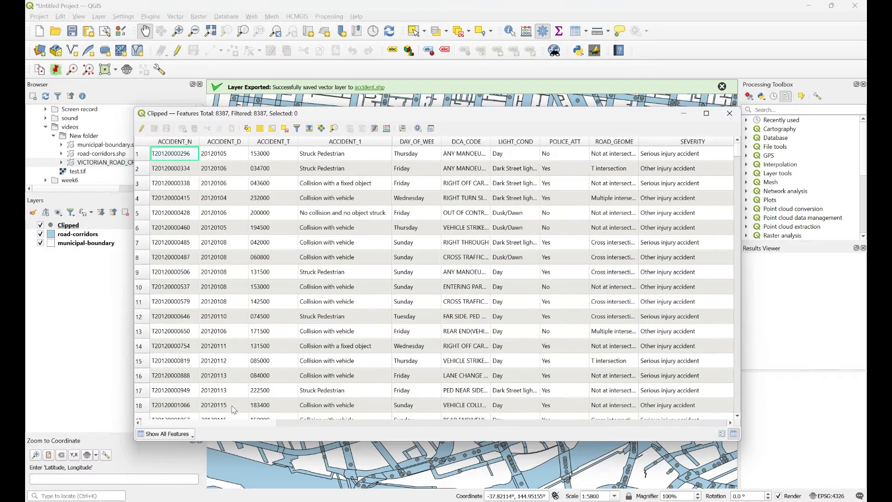
click(729, 113)
scroll(369, 301, down, 2)
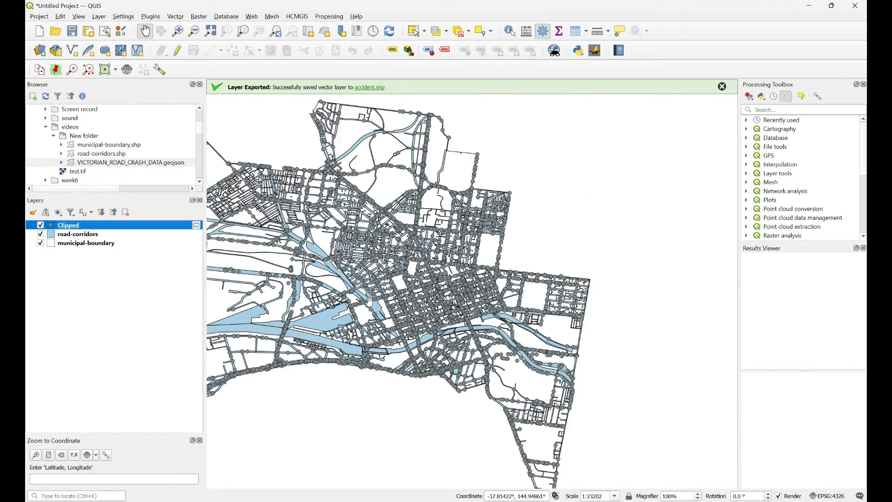
scroll(440, 332, down, 1)
scroll(358, 332, up, 1)
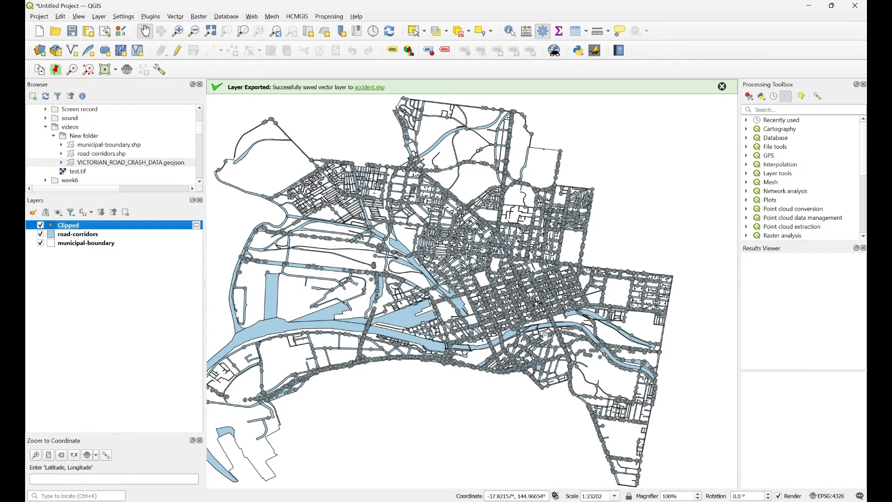
Open the symbology properties of the Clipped layer and change its renderer from Single Symbol to Heatmap
double_click(69, 224)
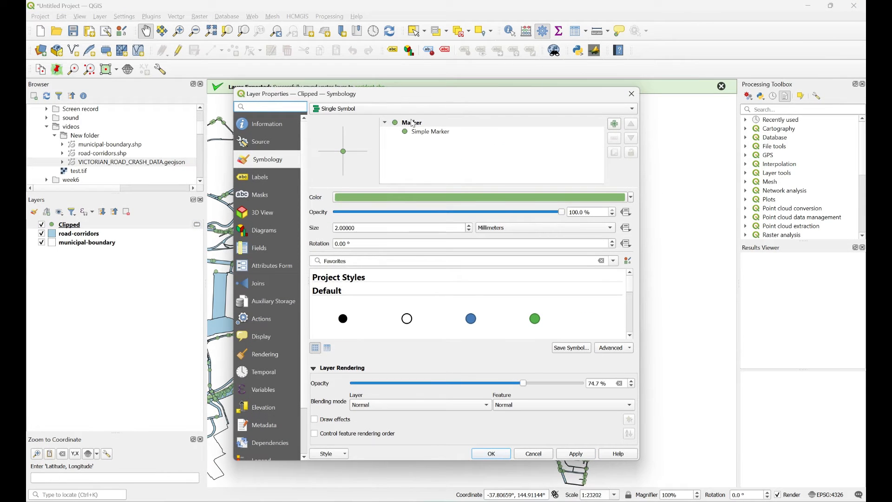
drag(406, 98, 394, 86)
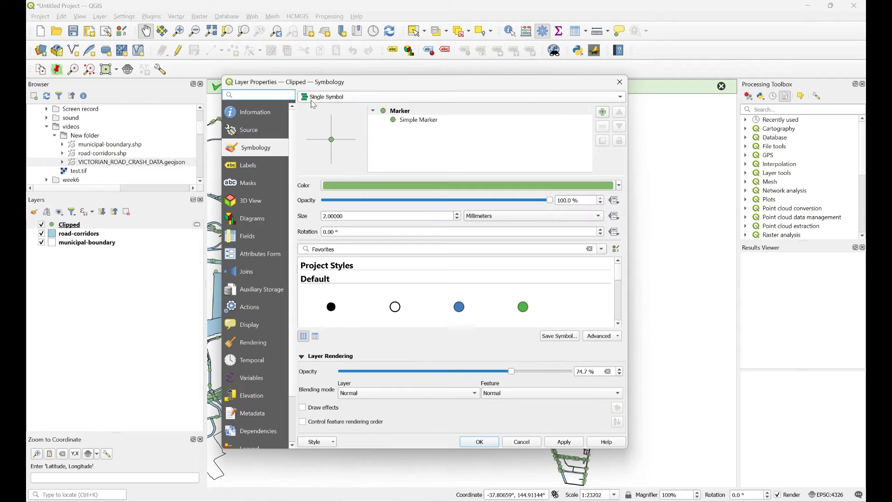
click(497, 101)
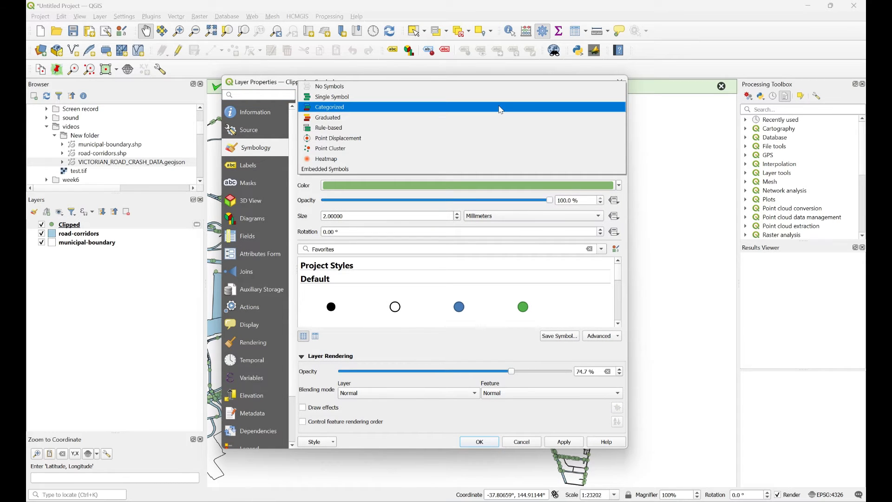
click(346, 160)
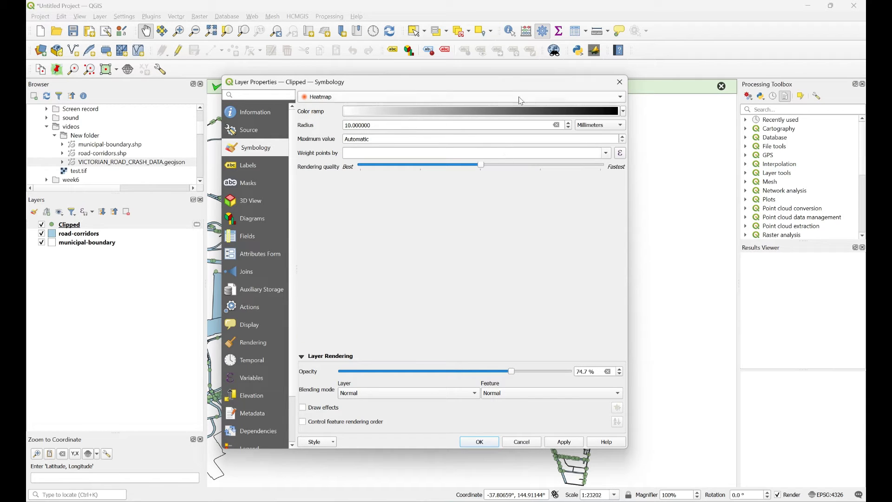
drag(516, 89, 372, 125)
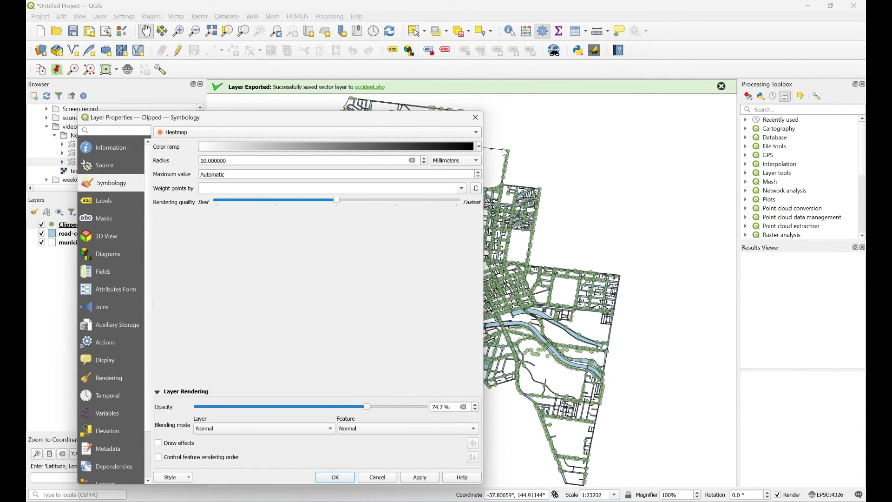
Apply the Reds color ramp to the Clipped layer's heatmap and accept the symbology settings
click(479, 148)
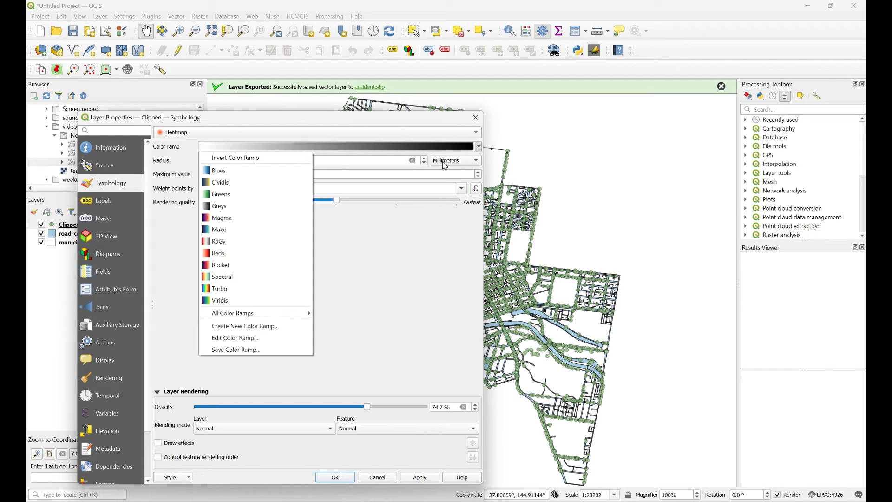
click(249, 259)
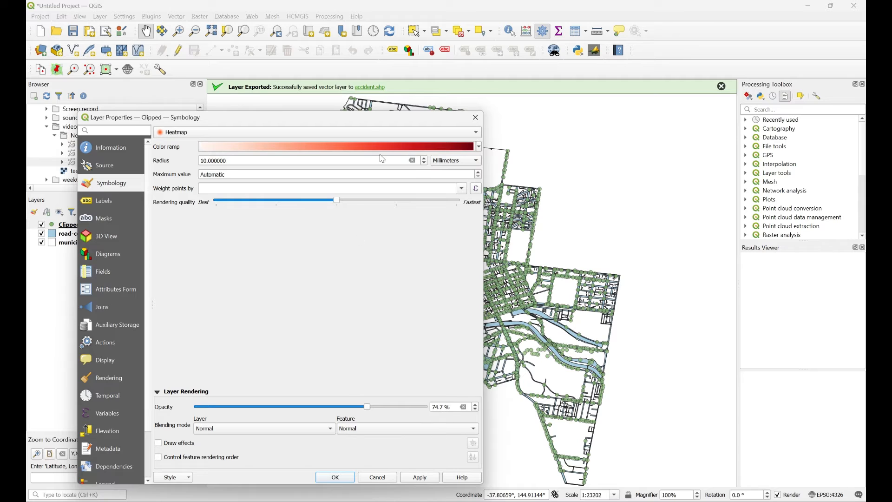
drag(370, 121, 338, 61)
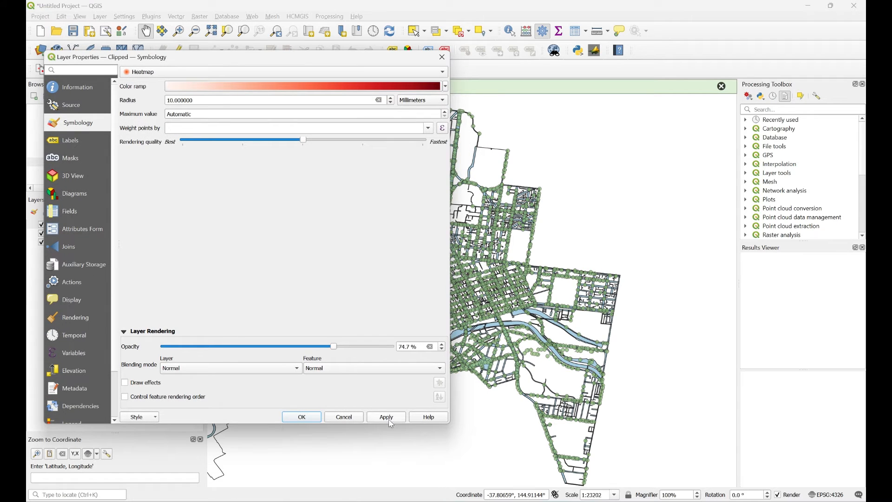
click(388, 418)
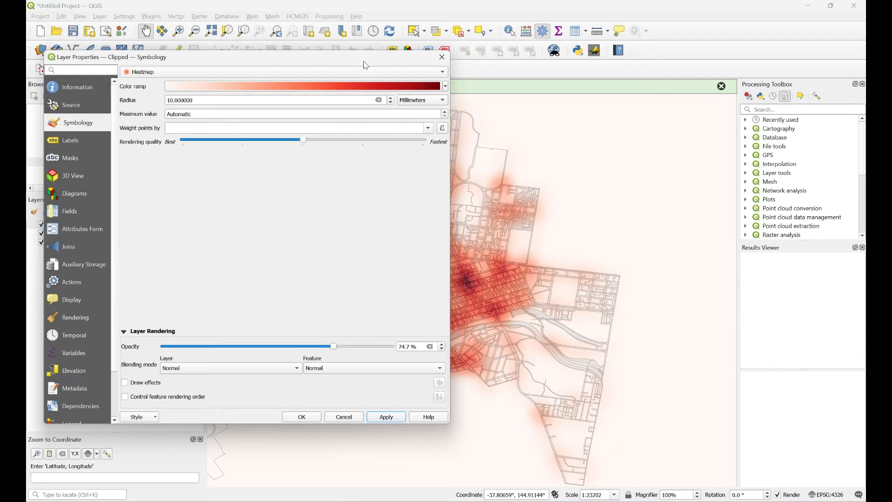
drag(366, 66, 470, 68)
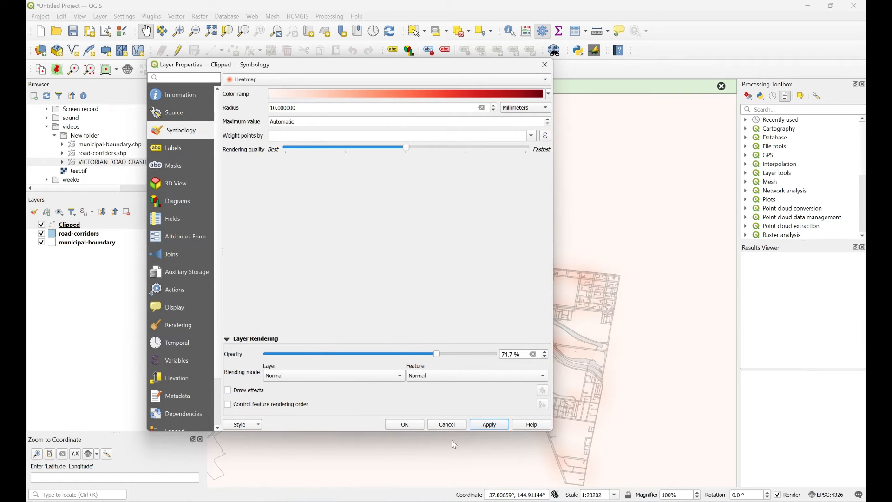
click(405, 424)
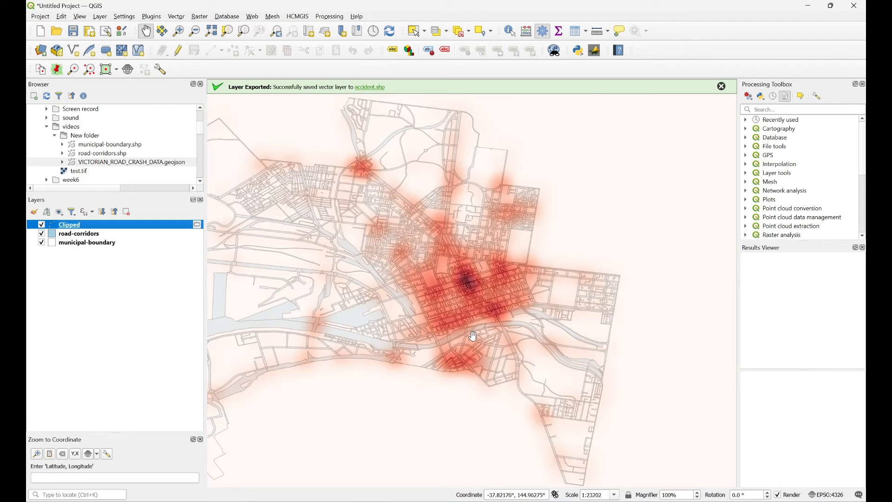
Inspect the crash heatmap around the city centre and check the Clipped layer's heatmap settings without changing them
scroll(471, 364, up, 1)
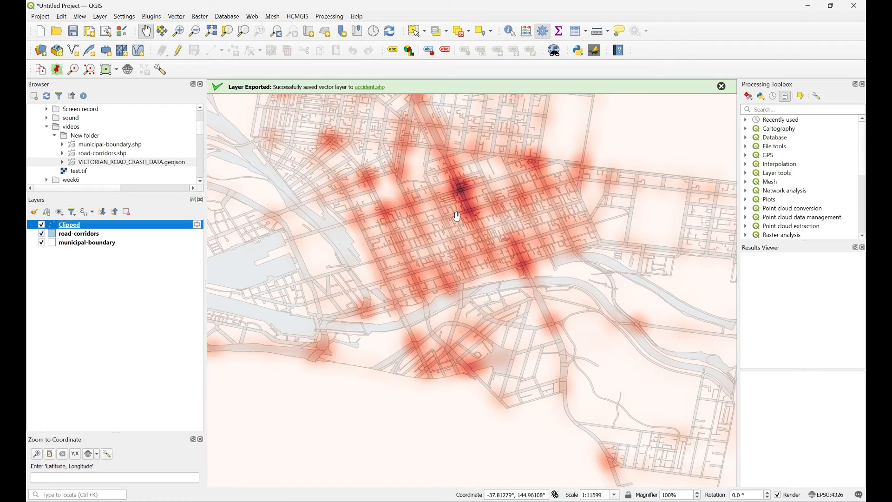
scroll(441, 292, down, 1)
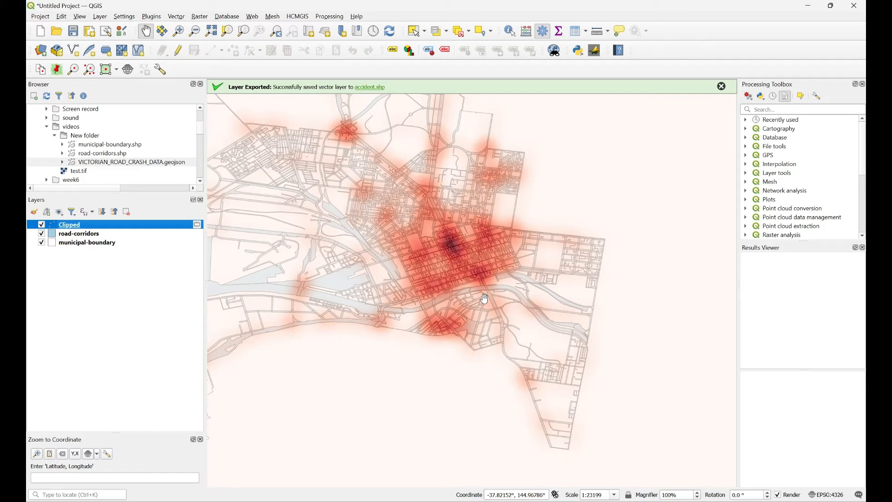
double_click(68, 227)
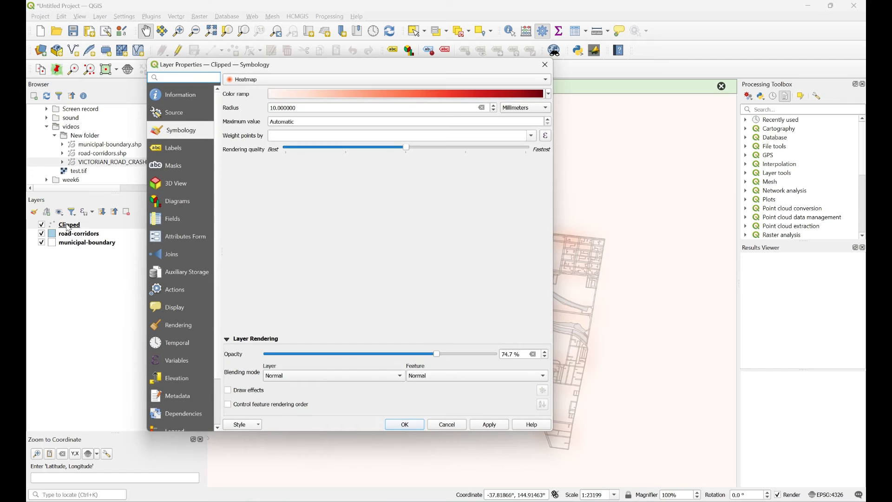
click(459, 425)
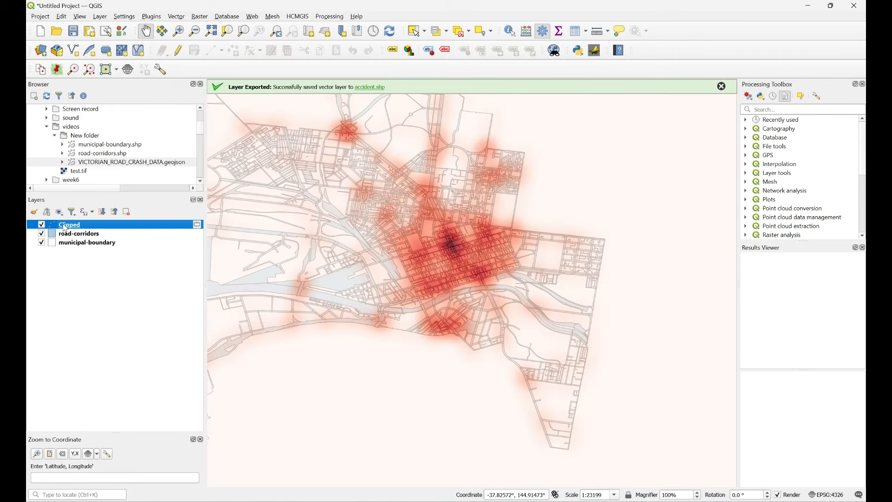
Open the Clipped layer's attribute table and look through the SEVERITY values of the crash records
right_click(65, 228)
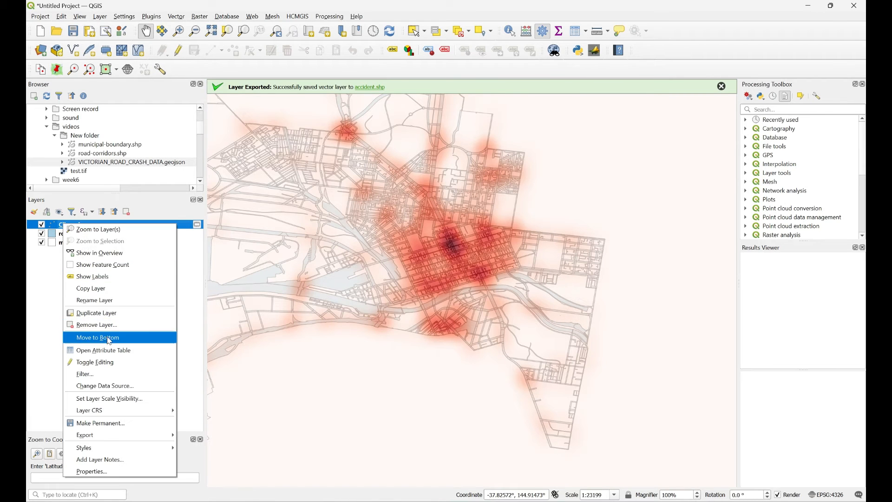
click(112, 351)
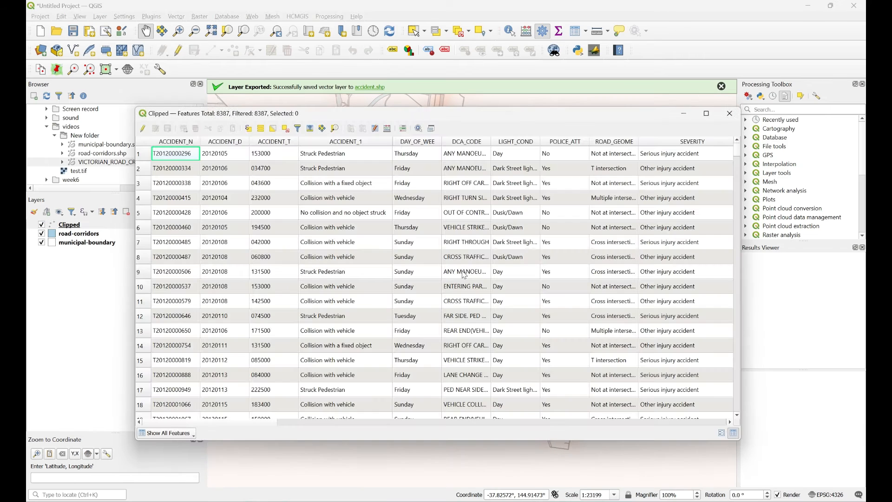
drag(528, 115, 565, 92)
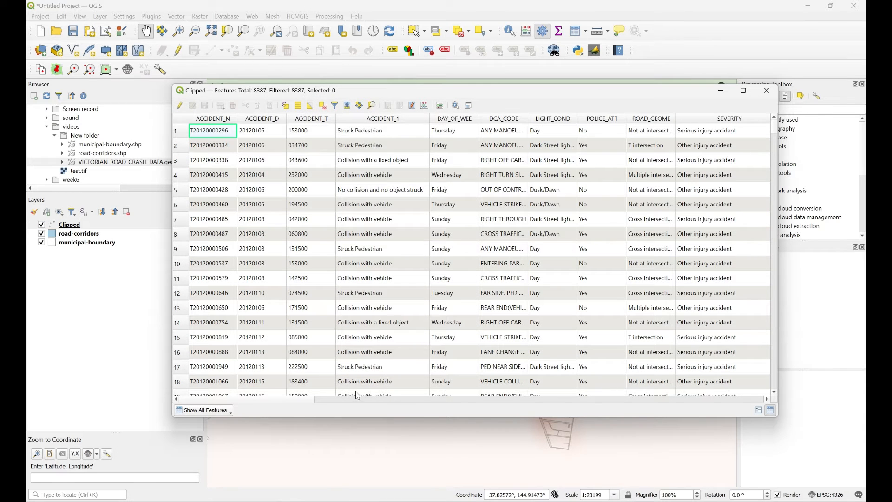
drag(298, 400, 342, 402)
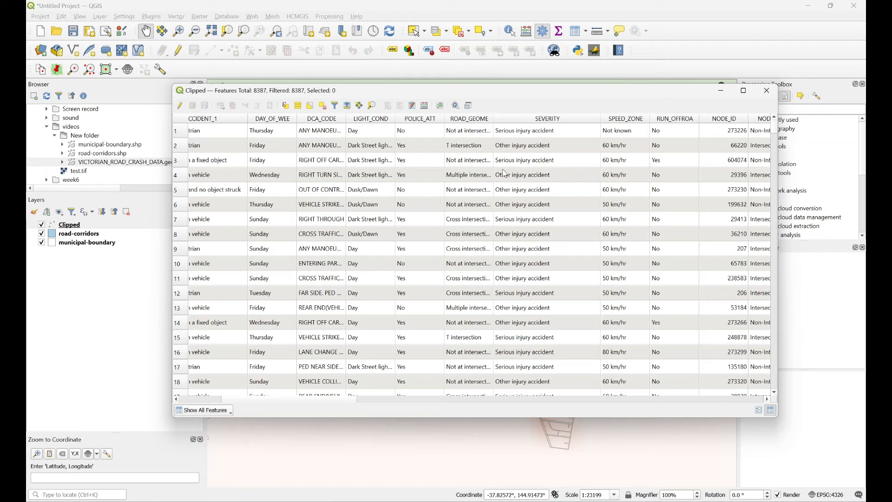
scroll(523, 232, down, 15)
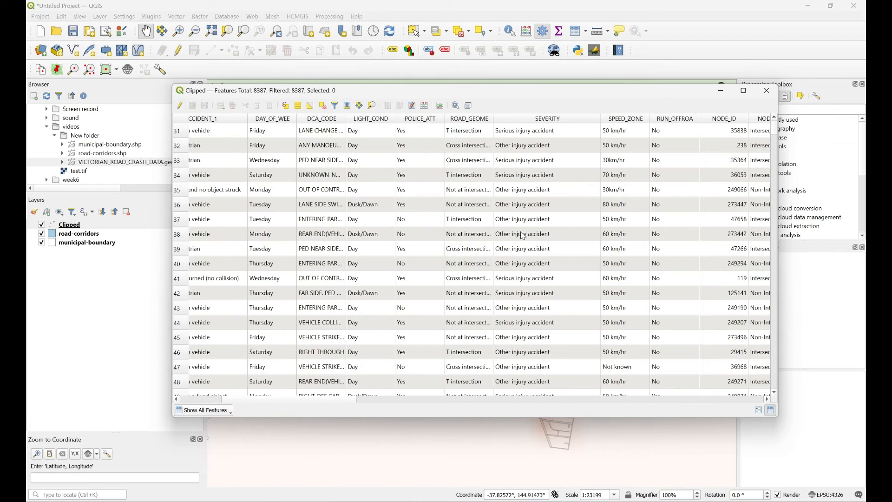
scroll(523, 237, down, 20)
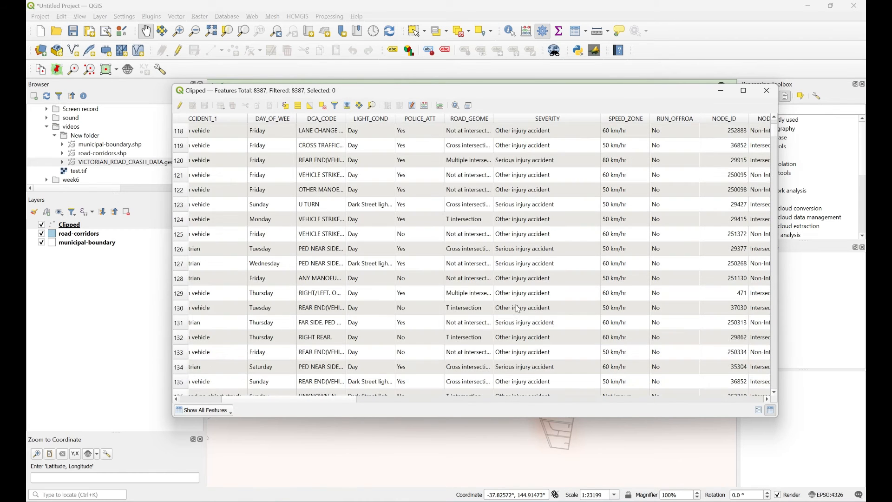
scroll(519, 322, down, 13)
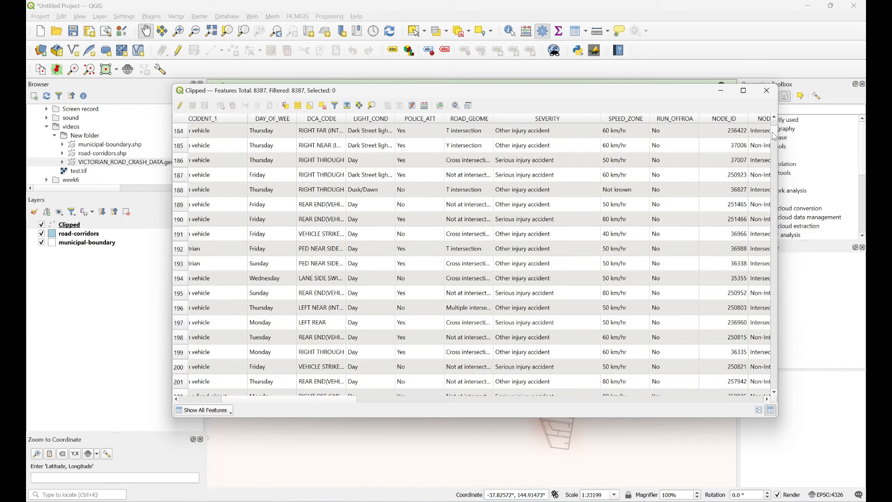
drag(773, 133, 772, 118)
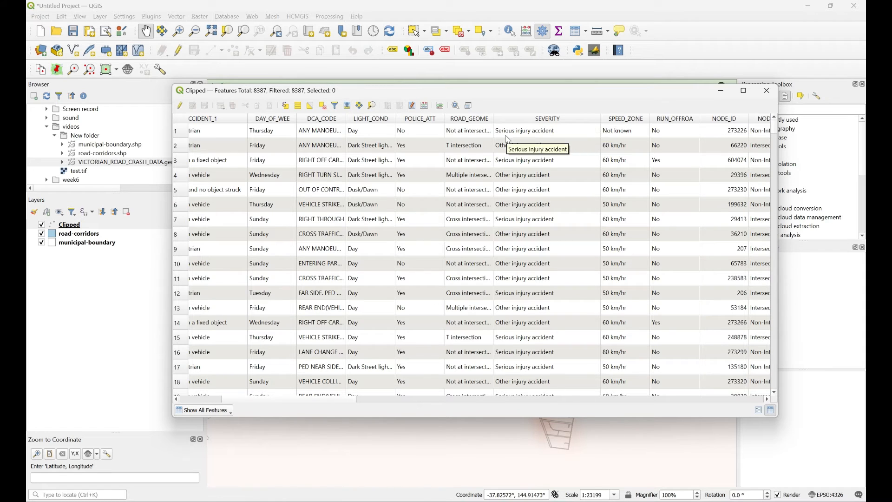
Sort the crash records by SEVERITY in ascending and descending order to compare the severity categories
click(548, 119)
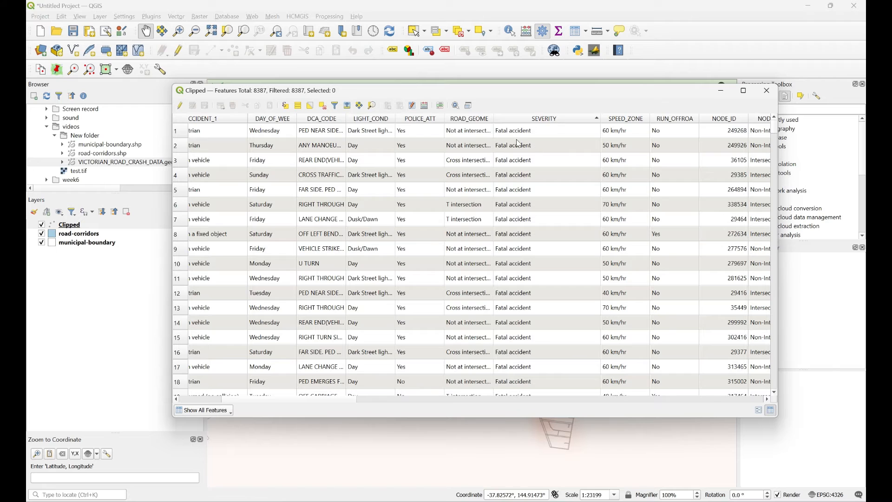
click(544, 120)
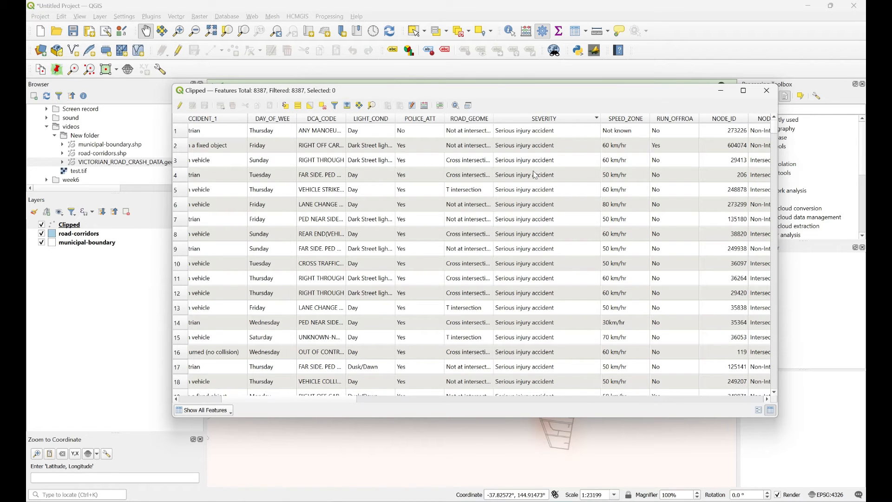
click(555, 122)
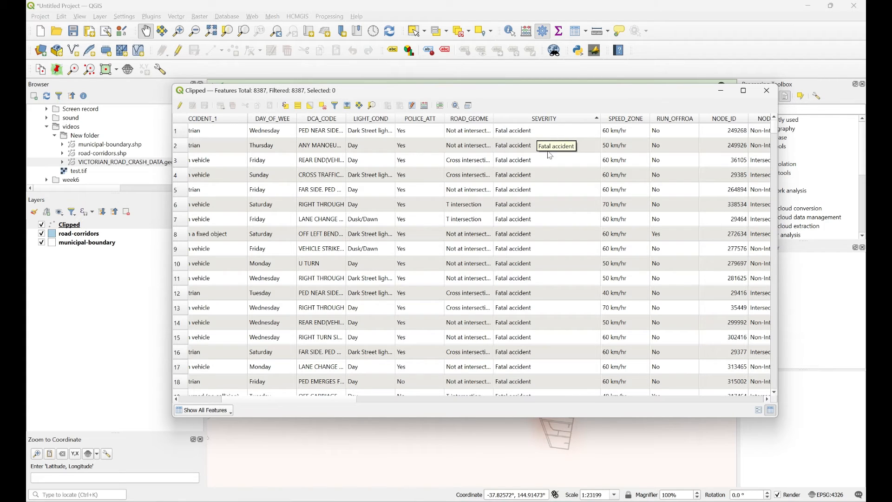
click(560, 121)
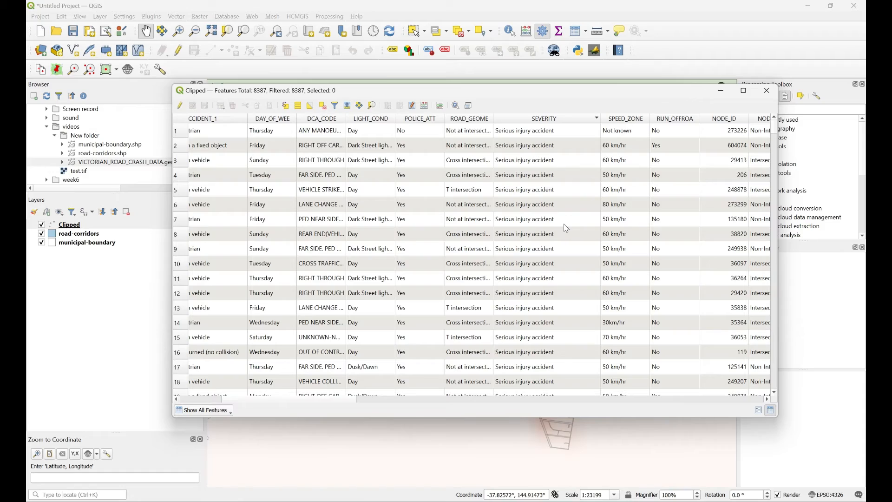
scroll(567, 228, down, 20)
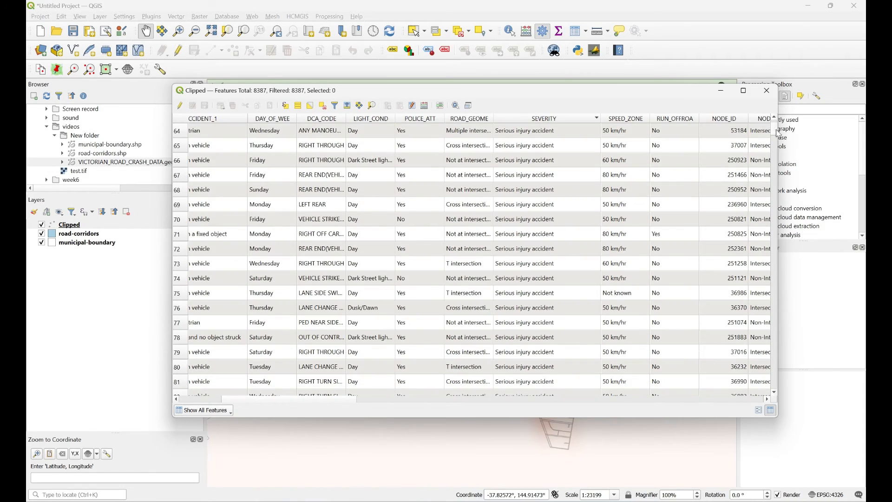
drag(776, 130, 757, 109)
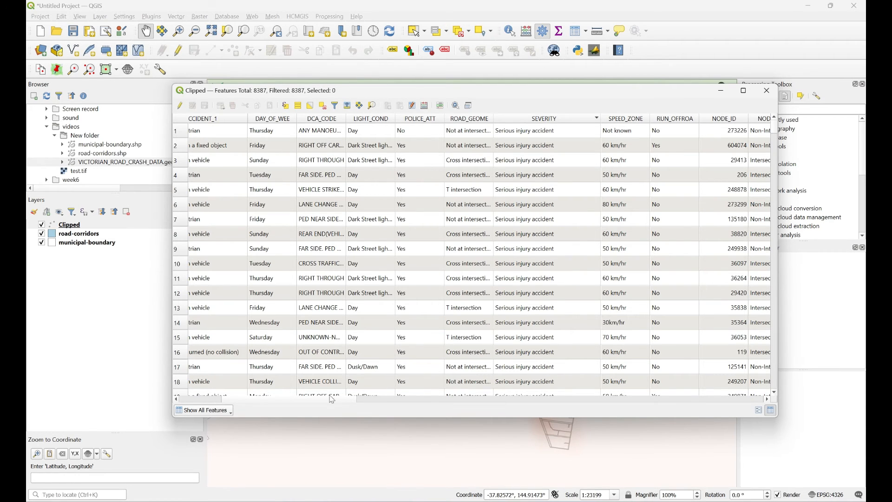
Create the integer field WGHT in the Clipped layer with a CASE expression giving serious injury accidents 50, other injury accidents 1 and fatal accidents 100
mouse_move(332, 400)
mouse_down()
mouse_move(593, 400)
mouse_move(339, 401)
mouse_up()
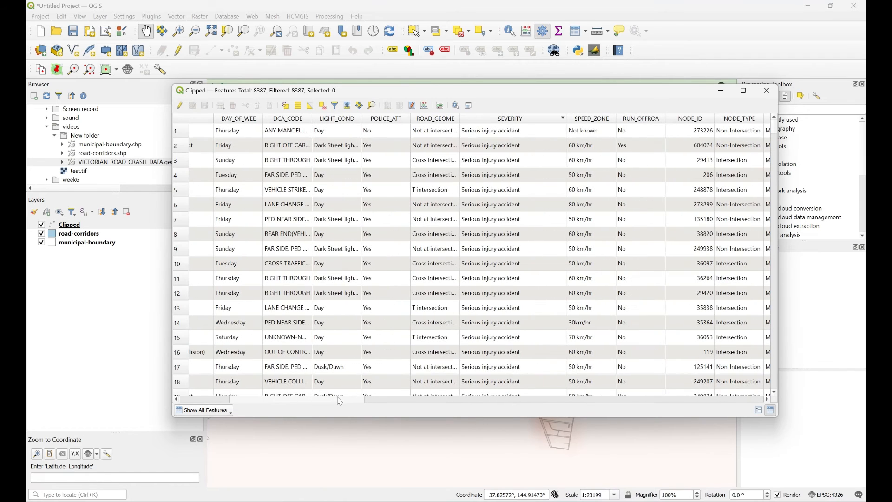
click(424, 107)
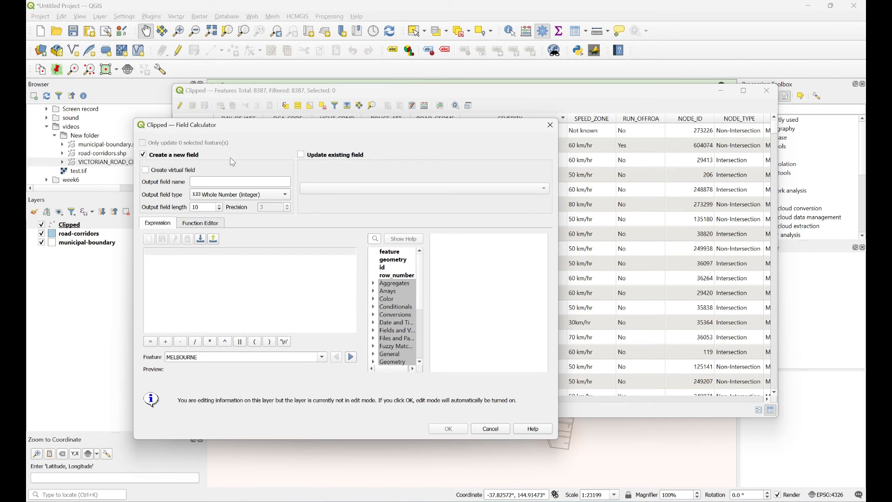
click(215, 182)
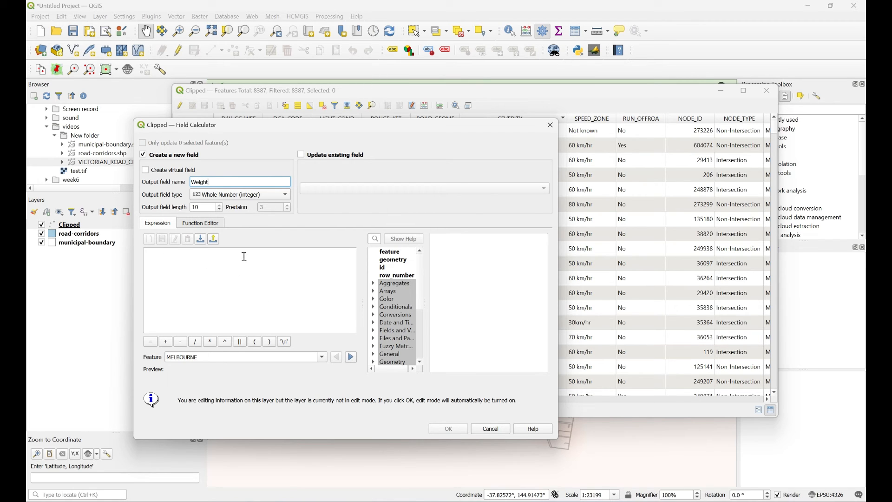
click(178, 265)
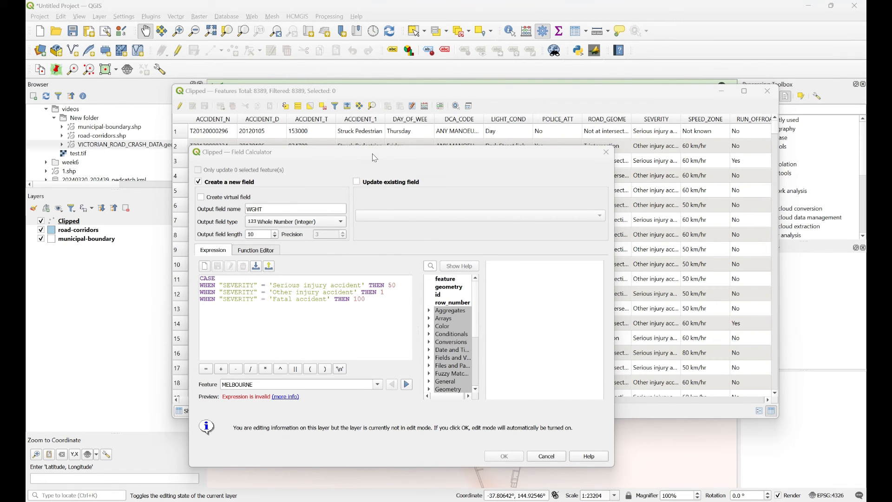
drag(375, 158, 389, 137)
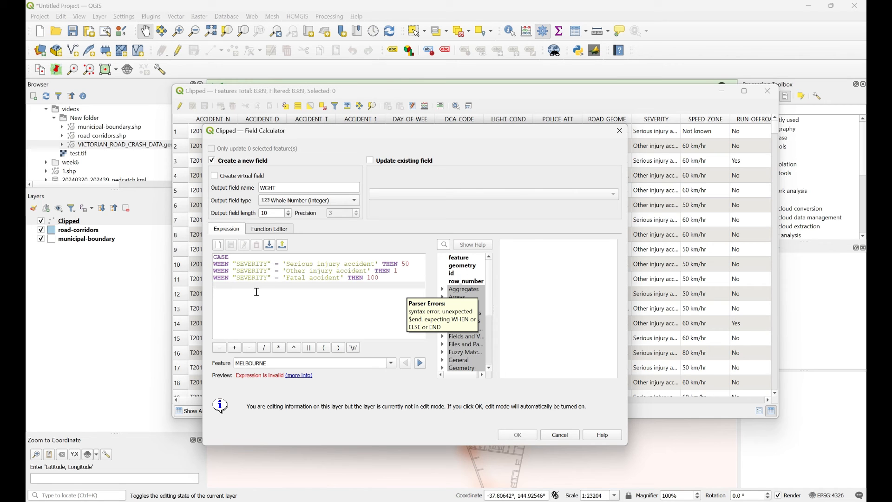
text(end)
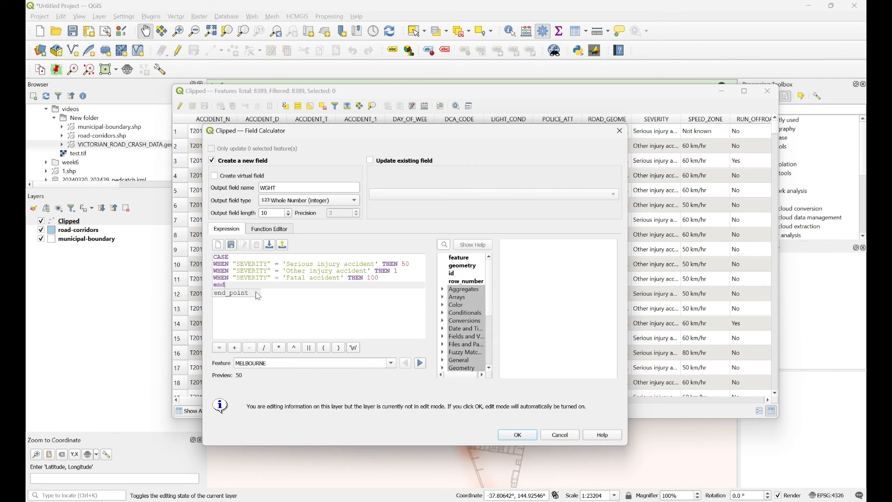
click(513, 434)
Look through the WGHT values of the crash records in the attribute table and close the table
drag(293, 399, 763, 384)
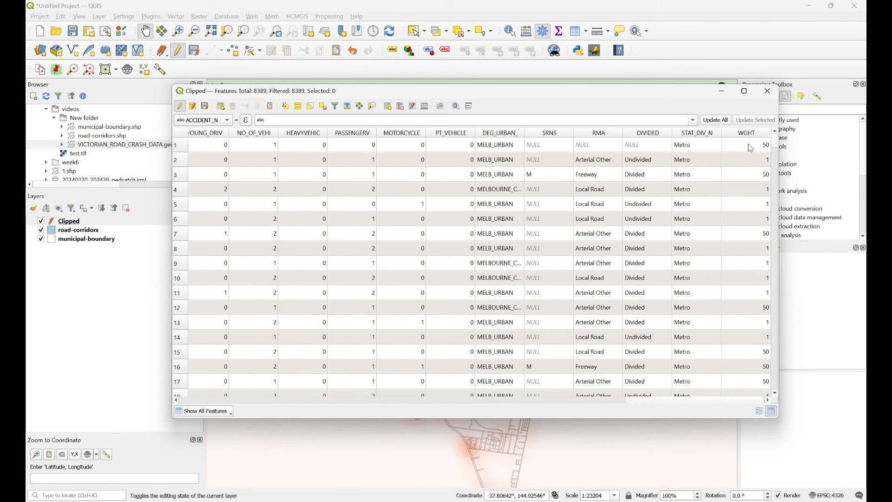
scroll(754, 223, down, 20)
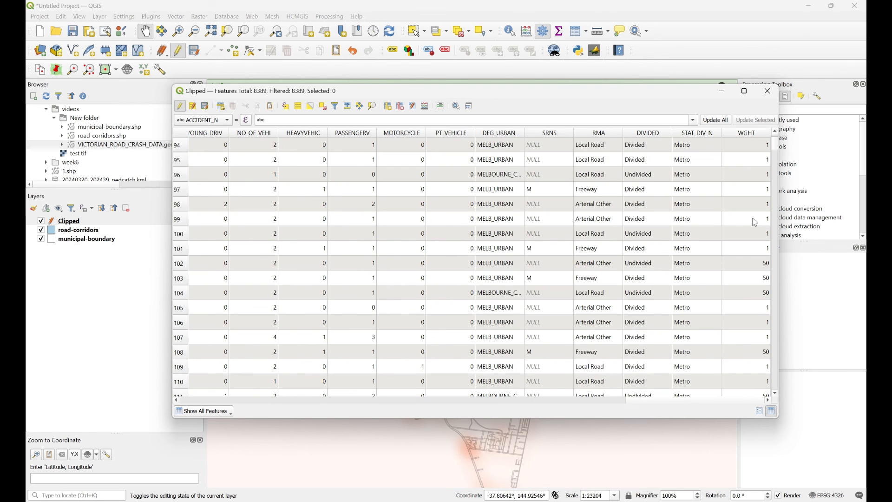
scroll(748, 218, down, 20)
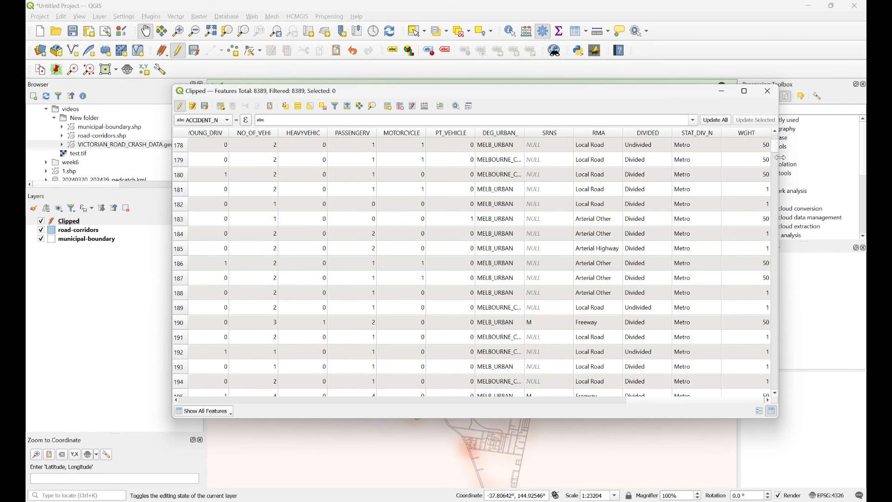
drag(776, 148, 774, 132)
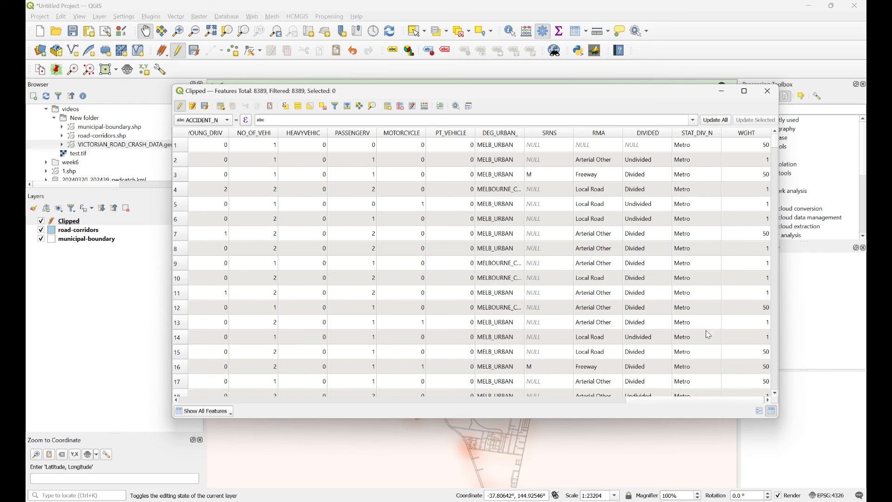
click(768, 91)
Weight the Clipped layer's heatmap points by the WGHT field and accept the symbology settings
scroll(483, 291, down, 1)
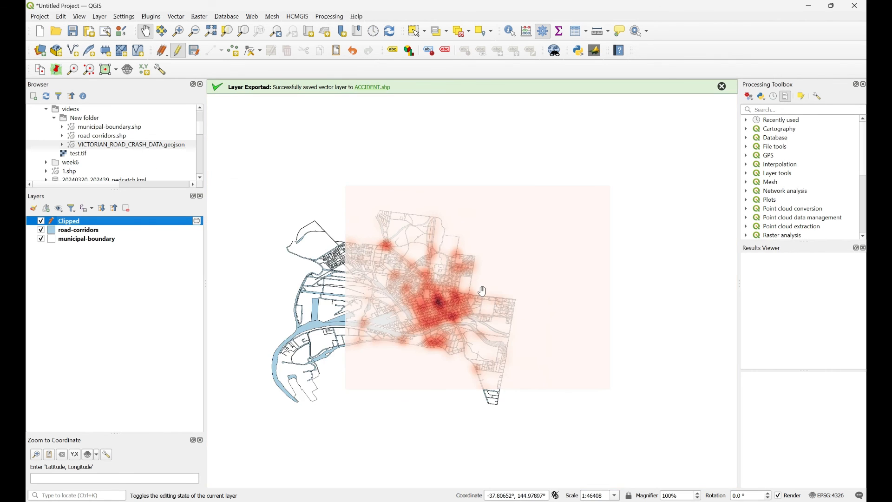
scroll(417, 303, up, 1)
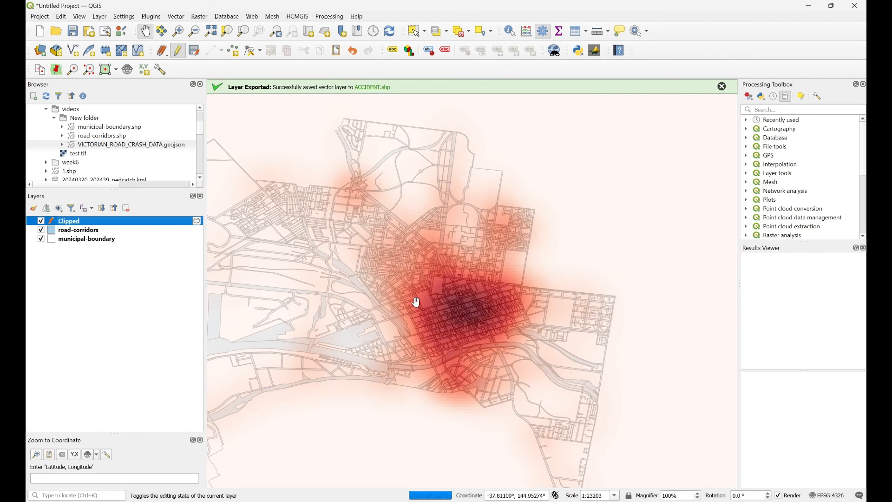
double_click(61, 226)
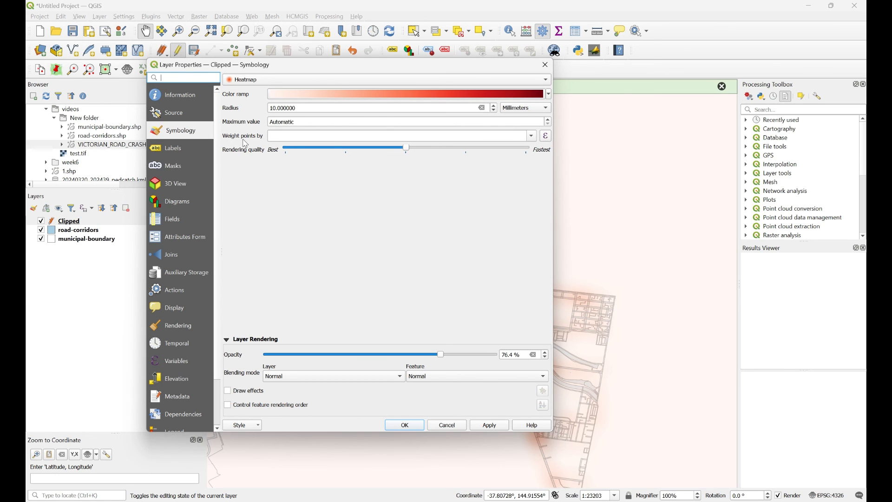
click(532, 137)
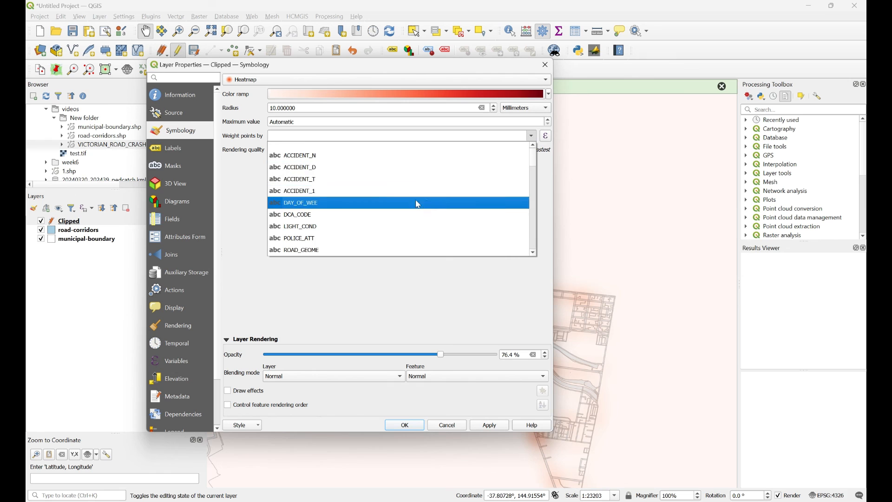
scroll(417, 205, down, 10)
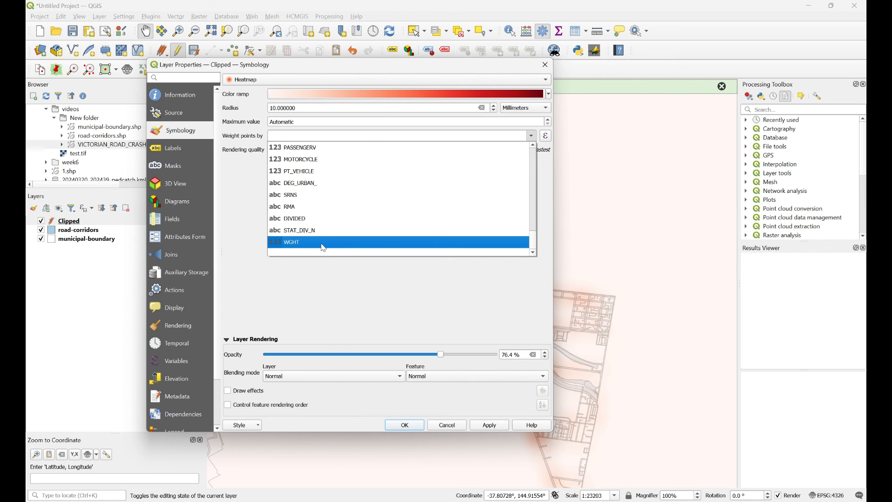
click(323, 244)
click(490, 425)
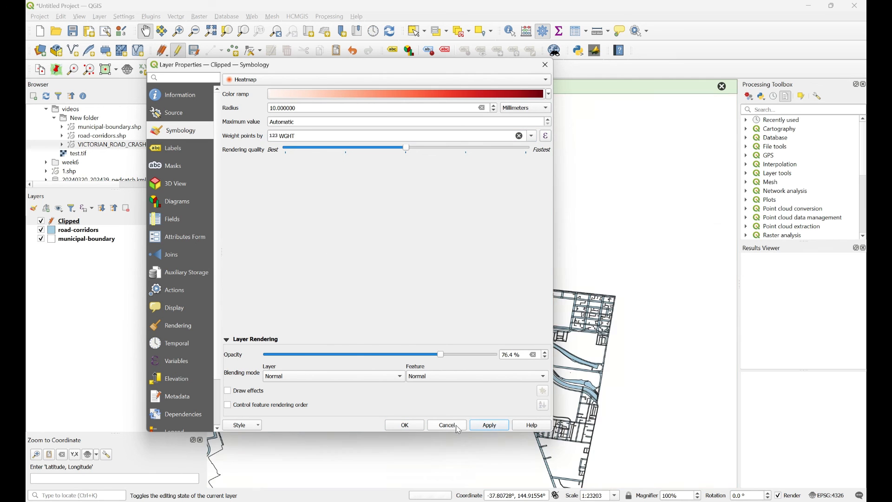
click(417, 425)
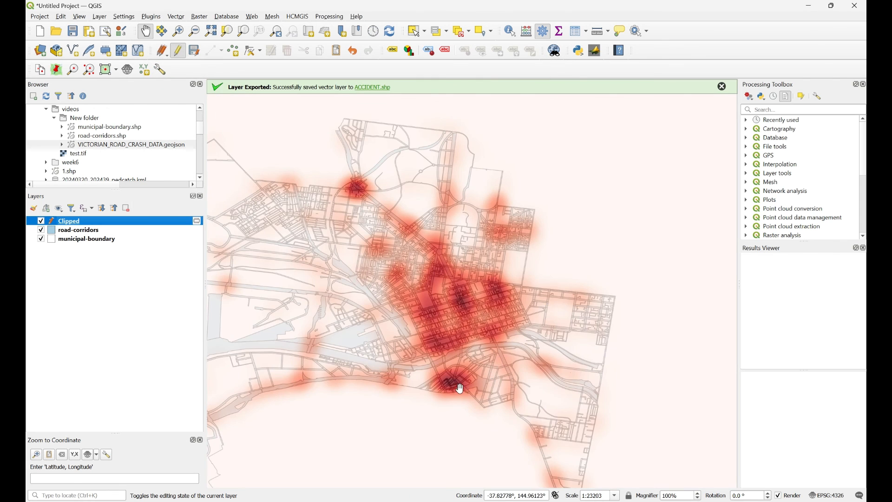
Examine the severity-weighted crash heatmap around the city centre and across the whole municipality at different scales
scroll(460, 388, up, 1)
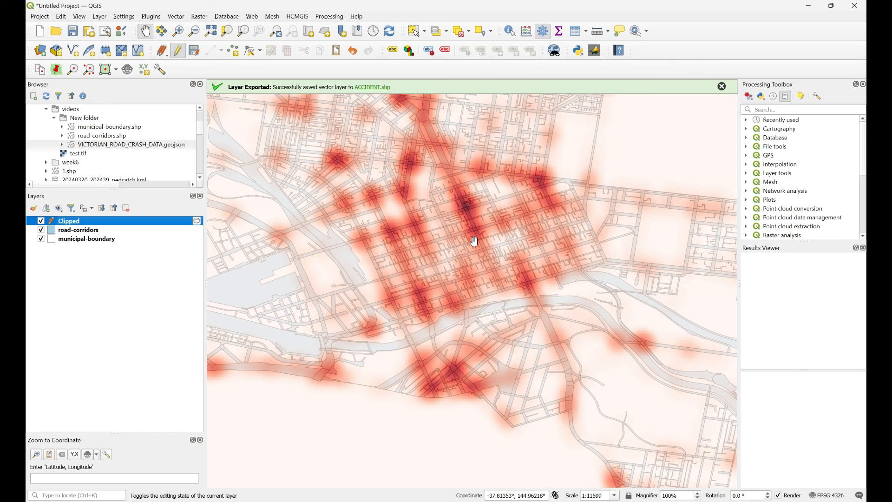
scroll(474, 242, down, 1)
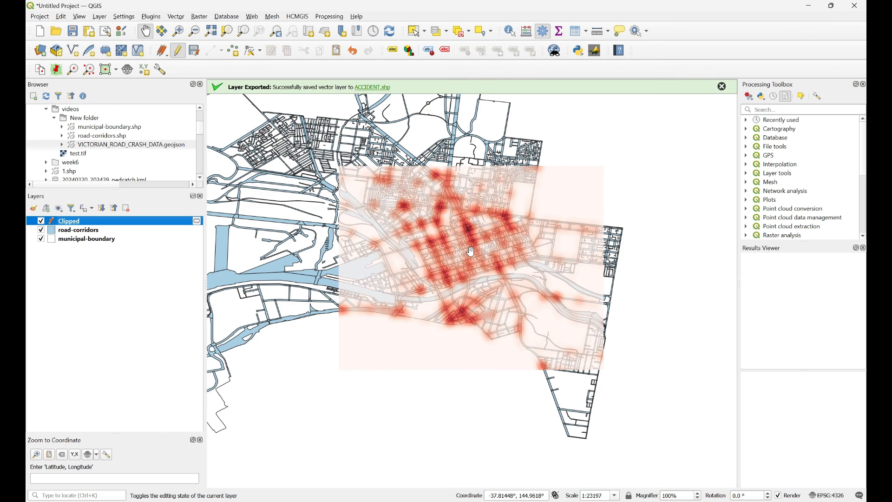
scroll(472, 251, down, 1)
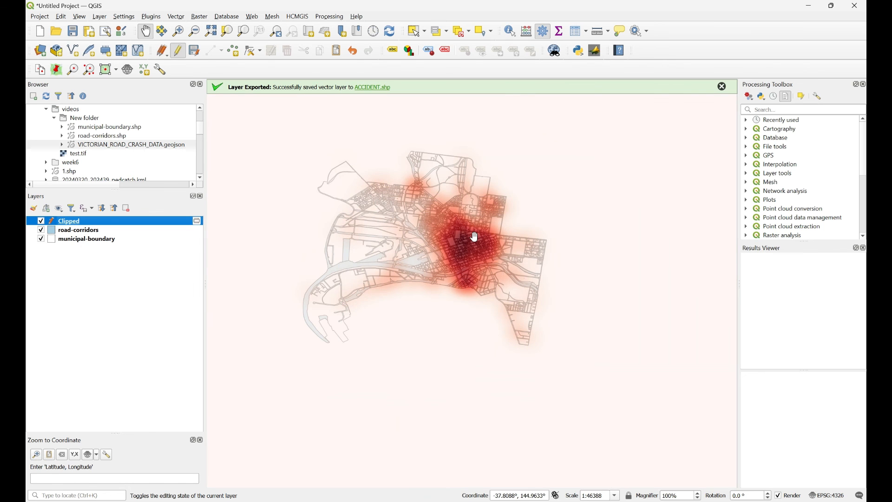
scroll(474, 237, up, 1)
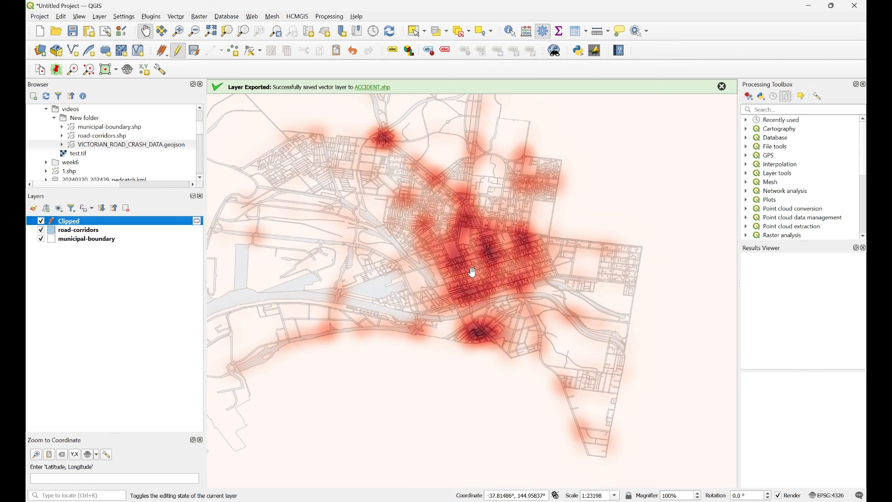